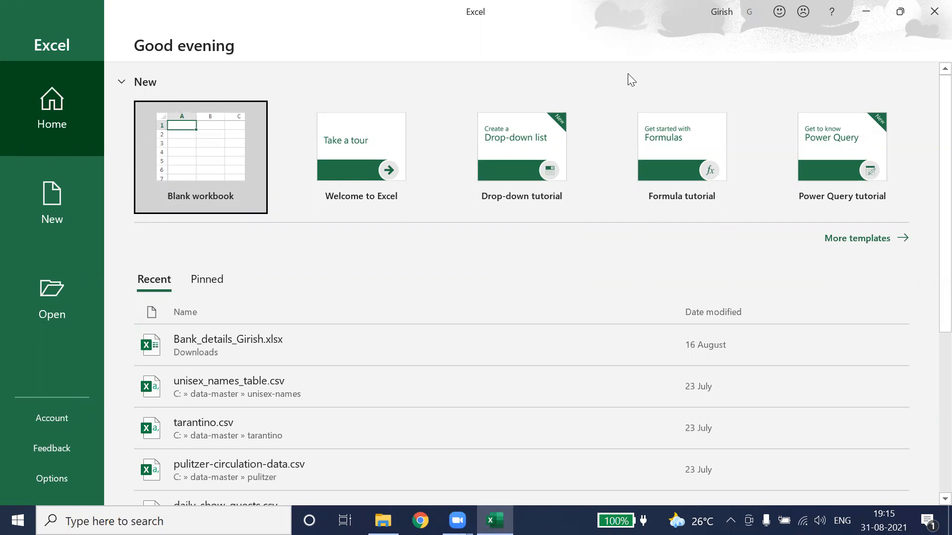
- Create a new blank workbook and dismiss the sharing tip
left_click(220, 152)
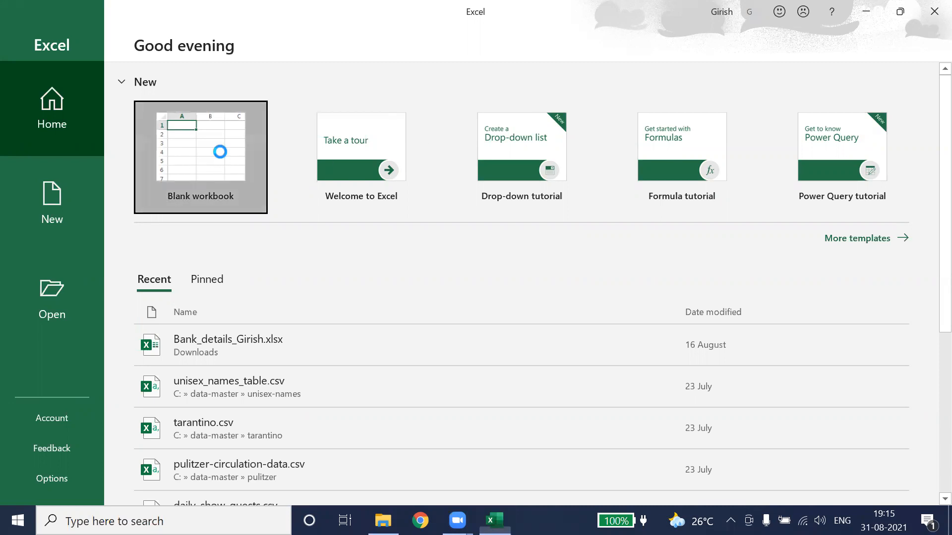
left_click(220, 153)
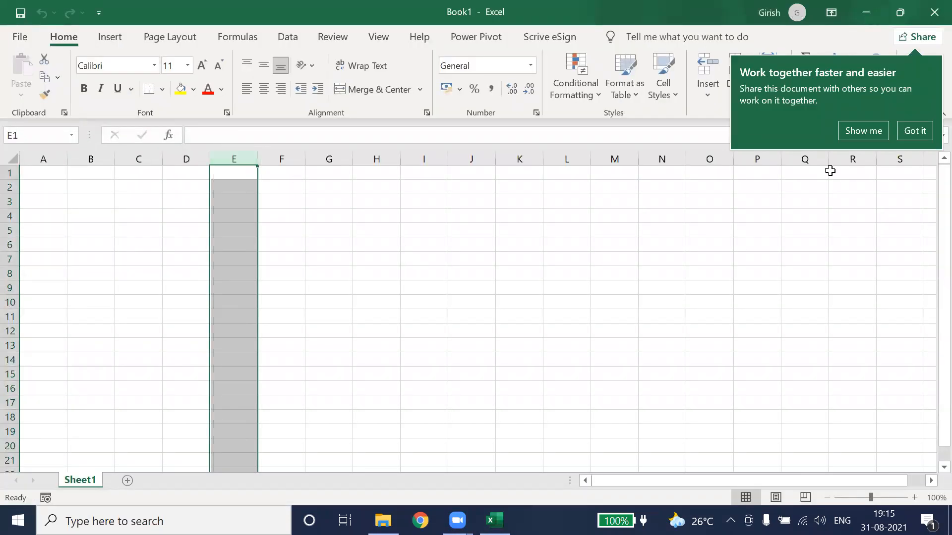
left_click(916, 132)
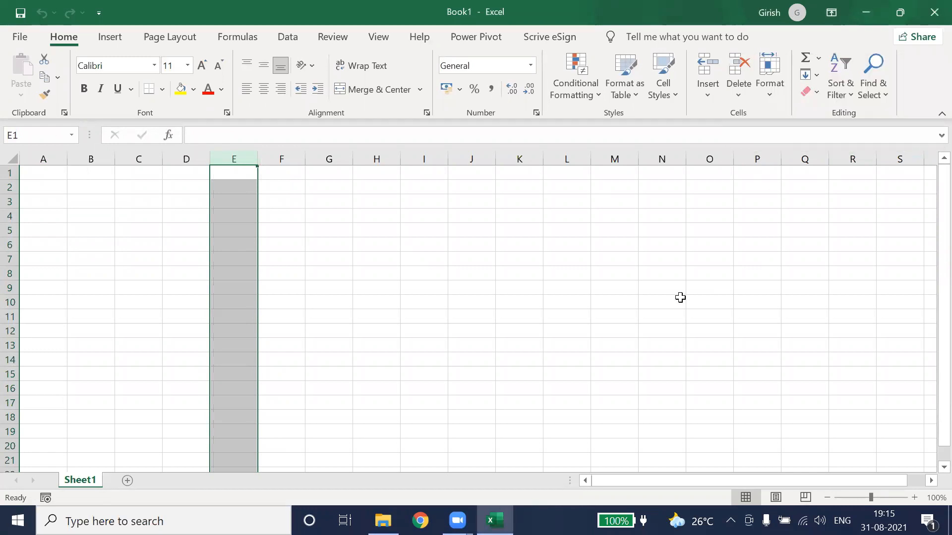
left_click(176, 216)
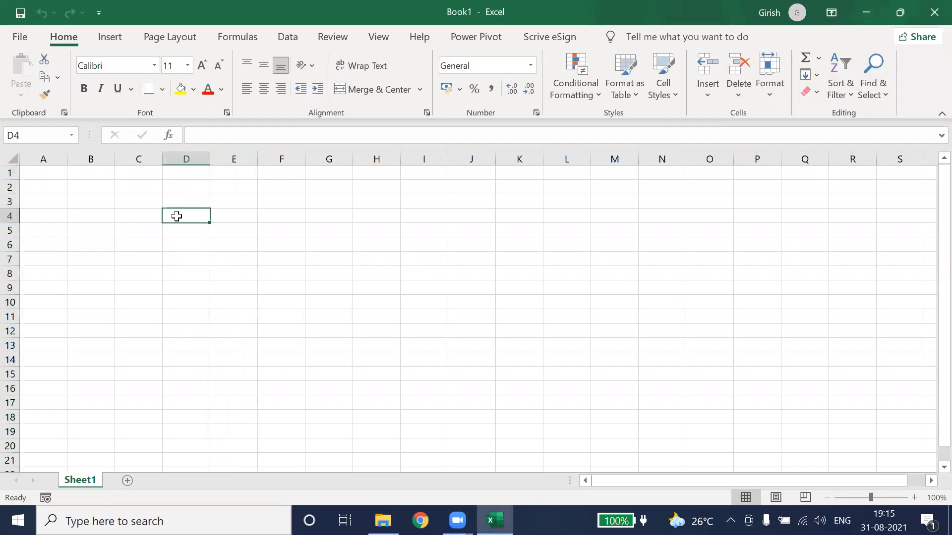
- Enter the header "Time" in cell C2
left_click(129, 187)
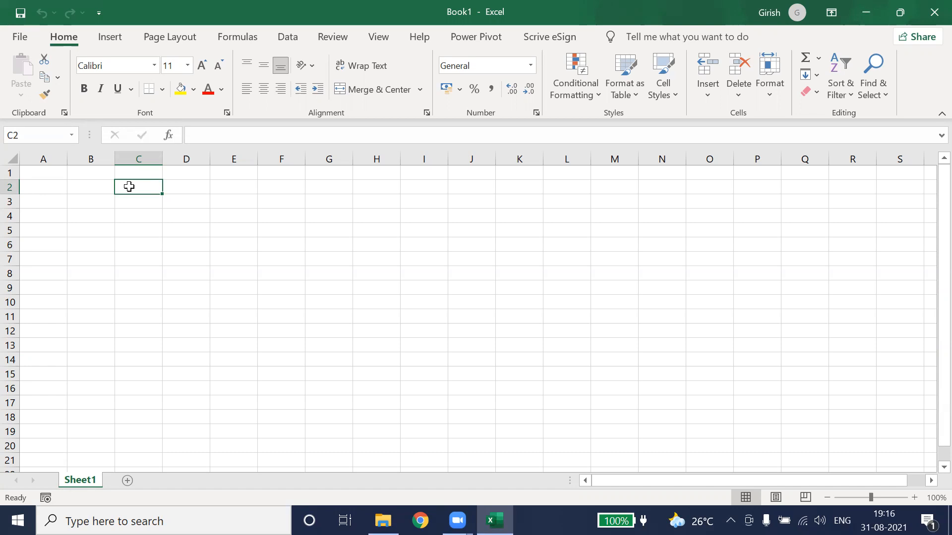
key("Caps_Lock")
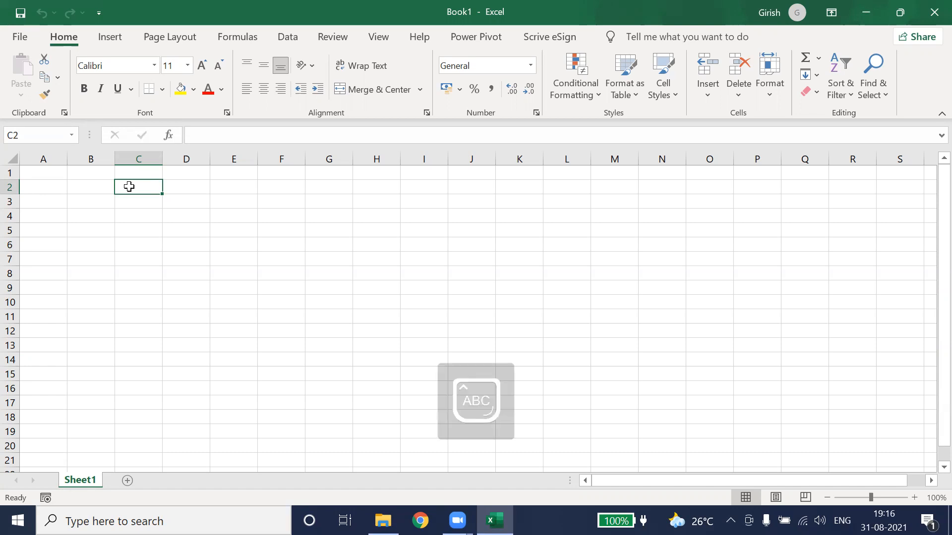
type("T")
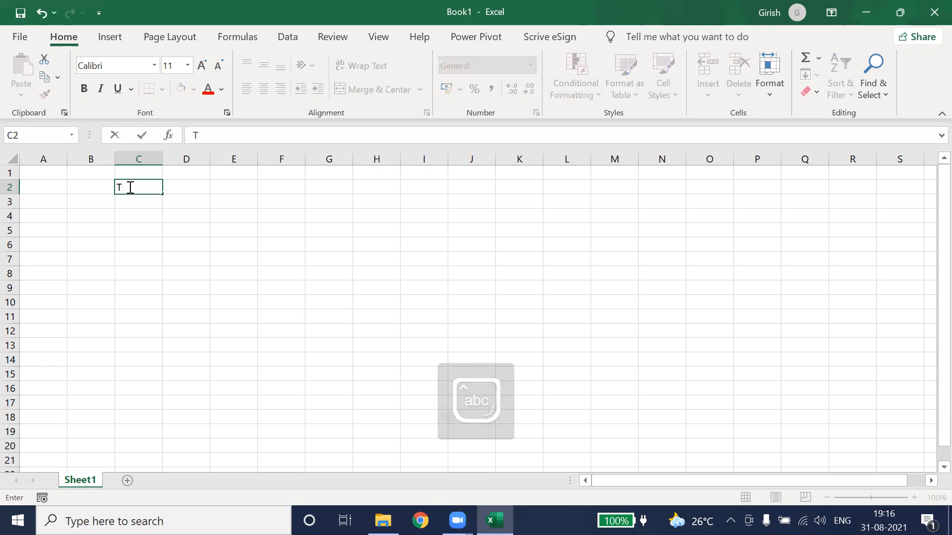
type("ime")
key("Left")
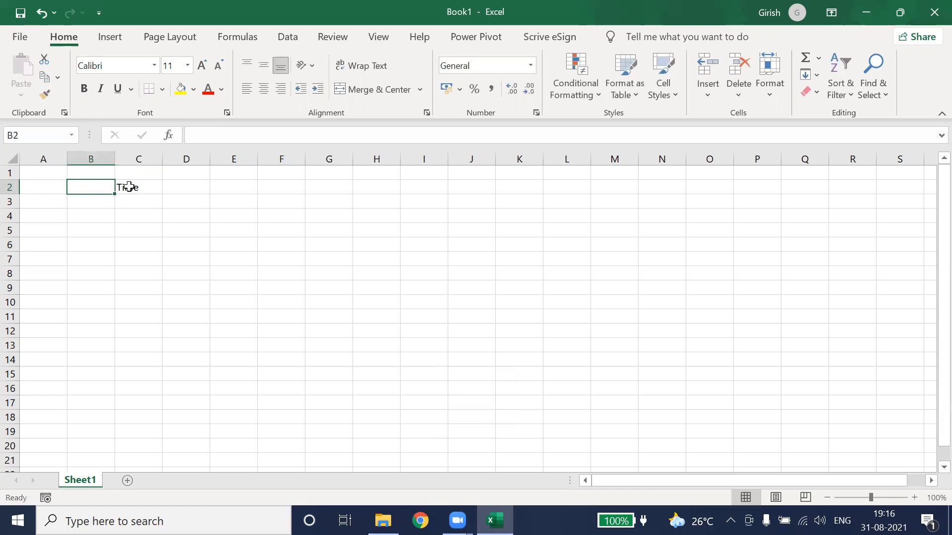
- Enter the header "Company" in cell B2, beside the Time header
key("Caps_Lock")
type("C")
key("Caps_Lock")
type("ompan")
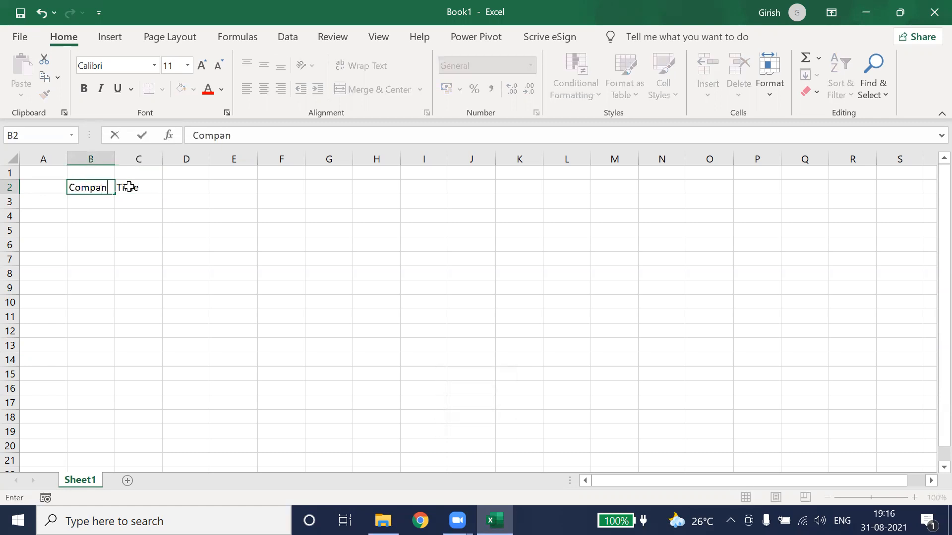
key("BackSpace")
type("ny")
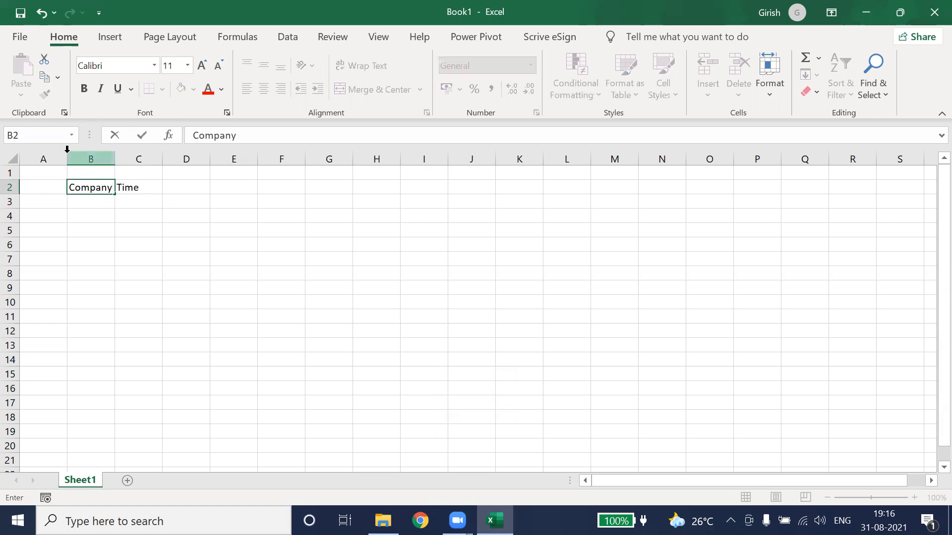
- Insert a new column before column A so the headers shift to C2 and D2
left_click(45, 161)
right_click(45, 161)
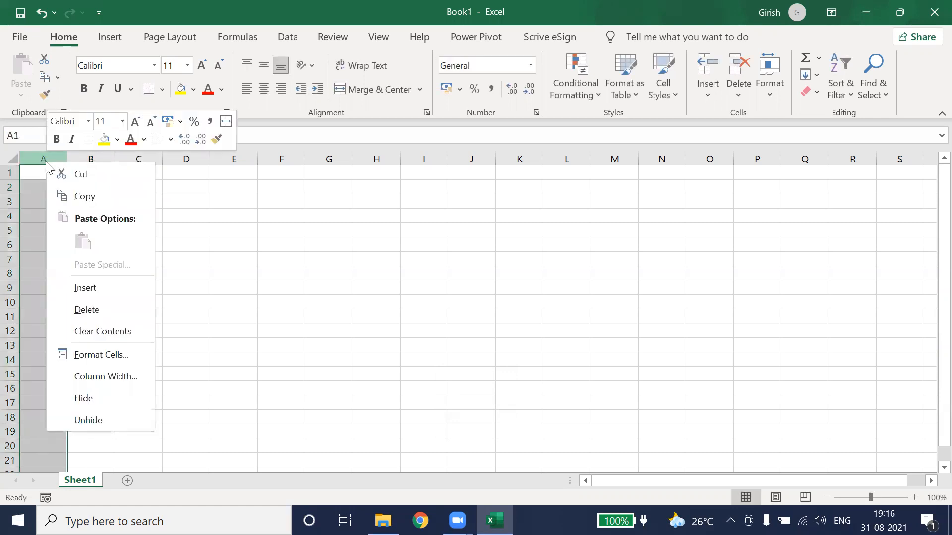
left_click(116, 287)
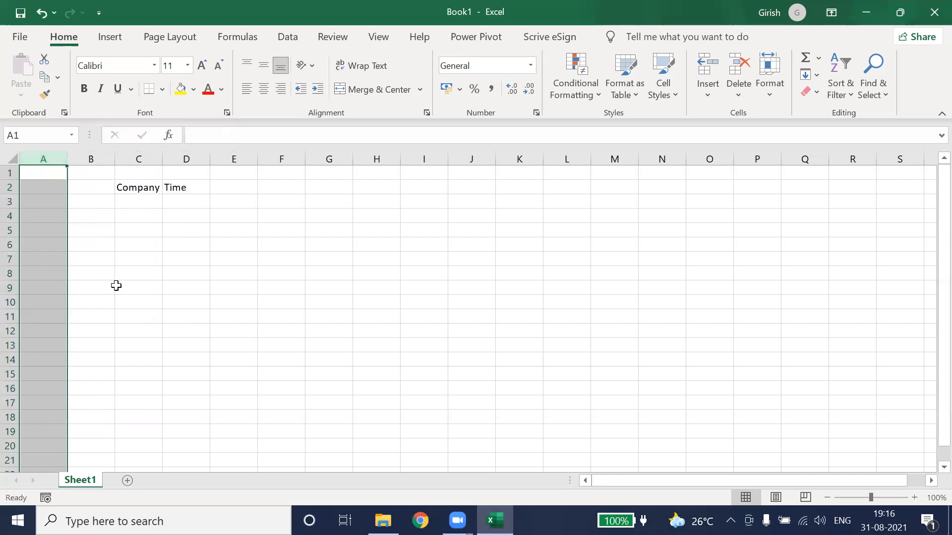
- Enter the header "NetProfit" in cell E2 and widen the Company column slightly
left_click(155, 186)
key("Right")
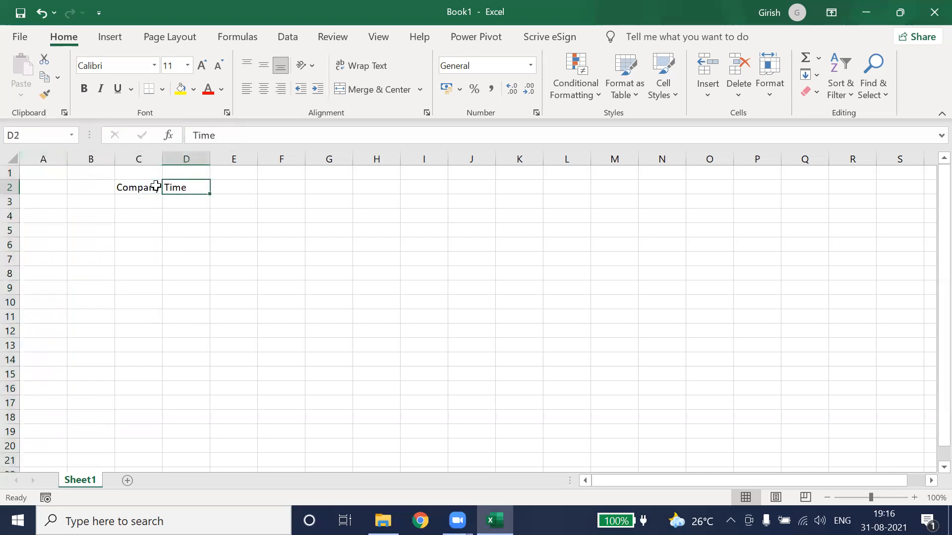
key("Right")
type("Tu")
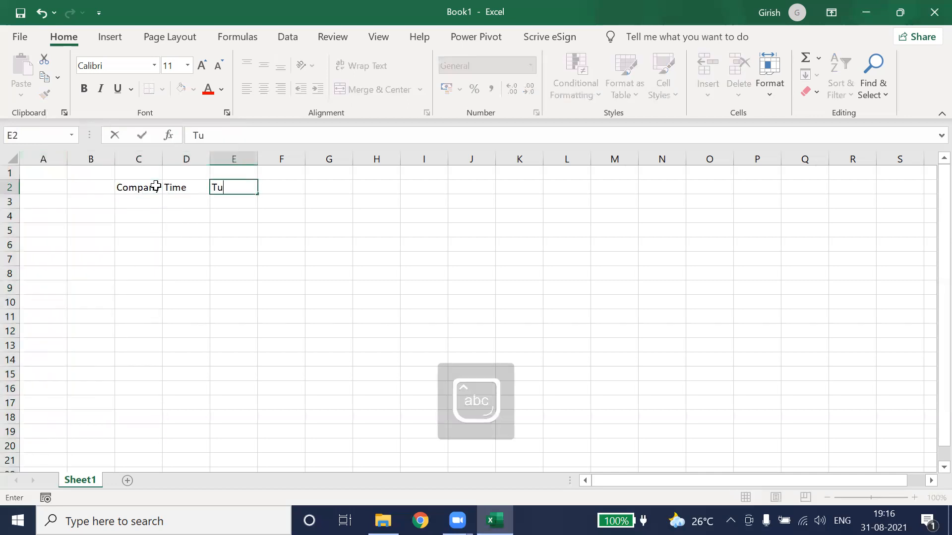
key("BackSpace")
key("BackSpace")
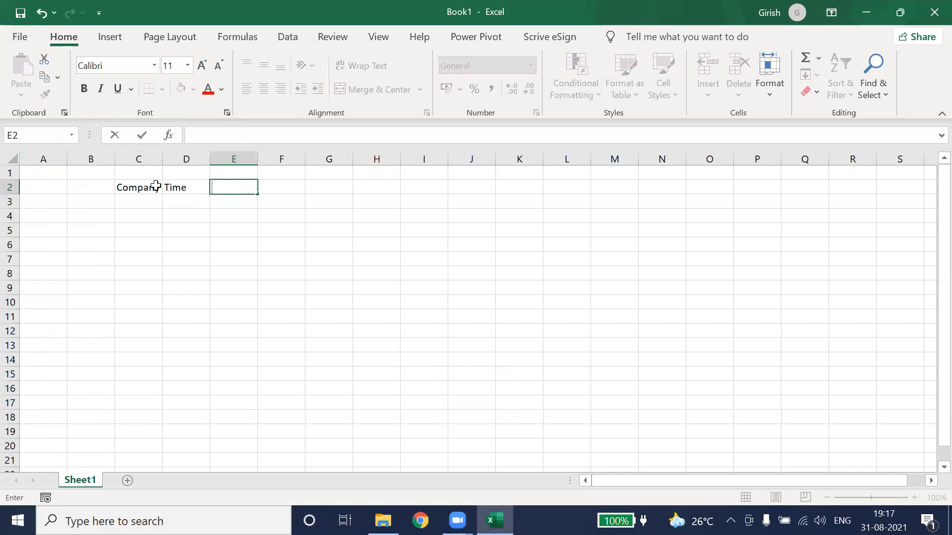
type("N")
key("Caps_Lock")
type("et")
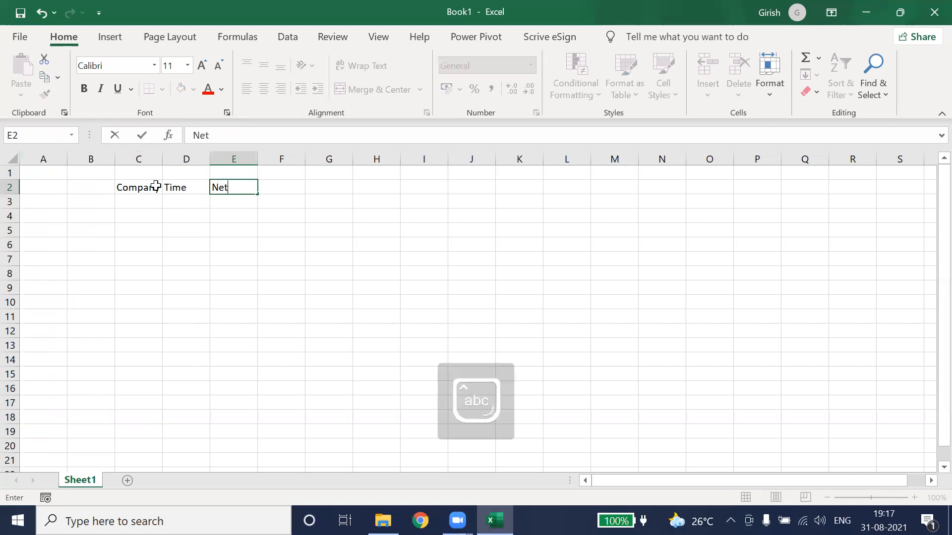
type("Profit")
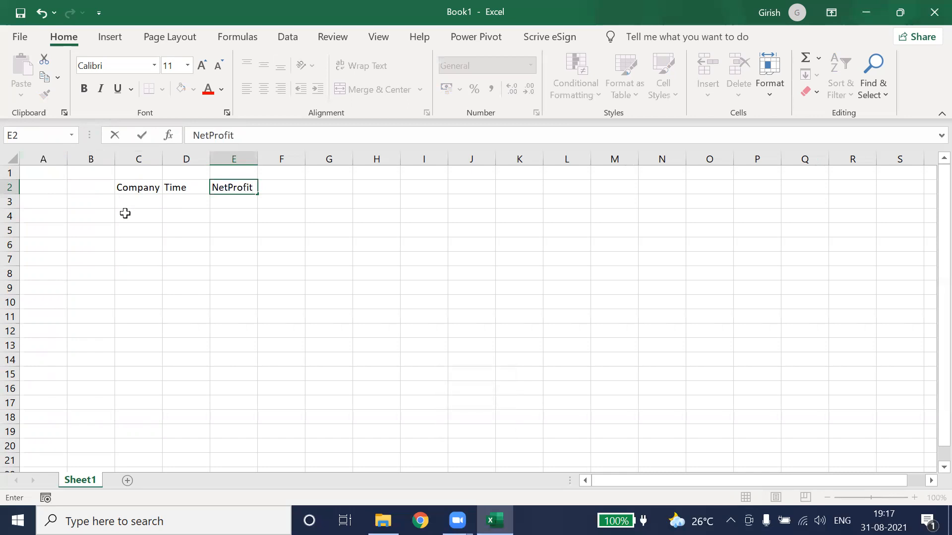
left_click(144, 188)
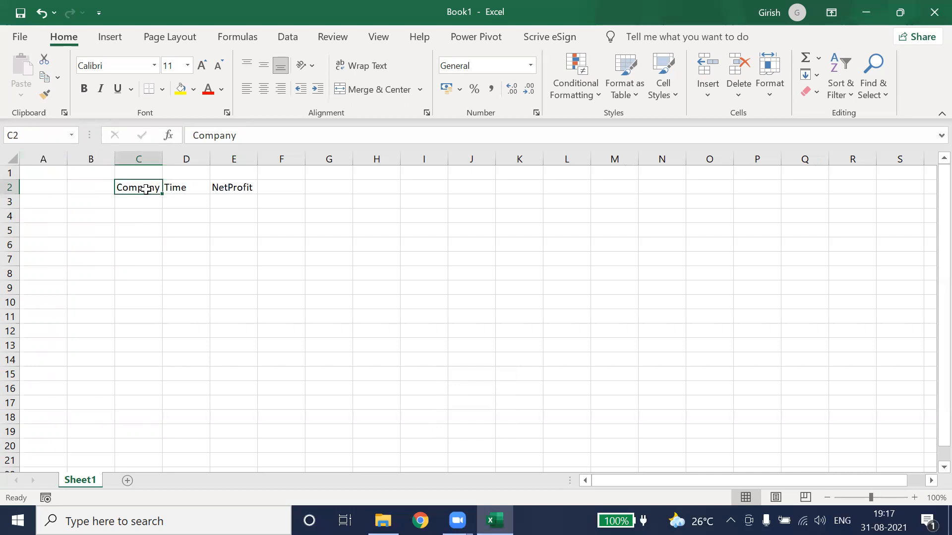
left_click_drag(164, 160, 177, 159)
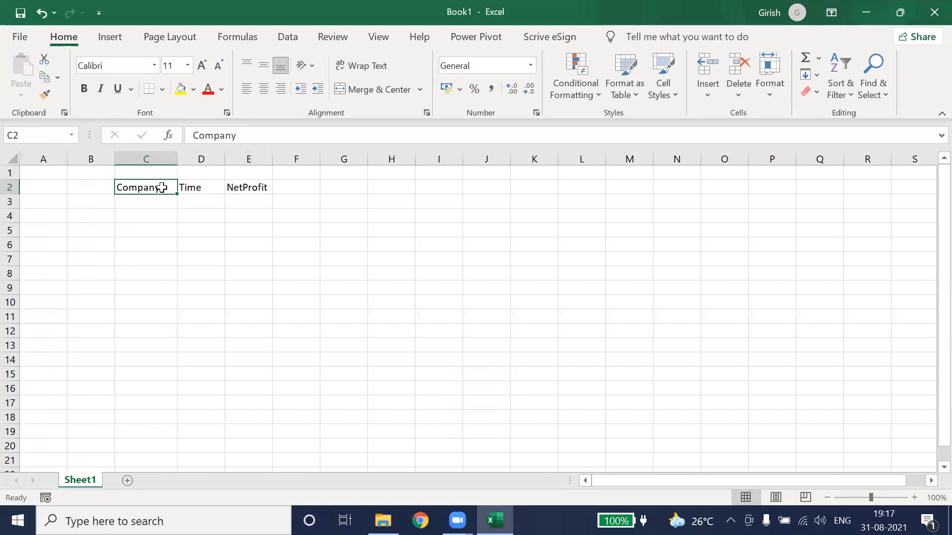
- Apply all borders to the range C2:E7 and slightly widen columns C through E
key("shift+Right")
key("shift+Right")
key("shift+Down")
key("shift+Down")
key("shift+Down")
key("shift+Down")
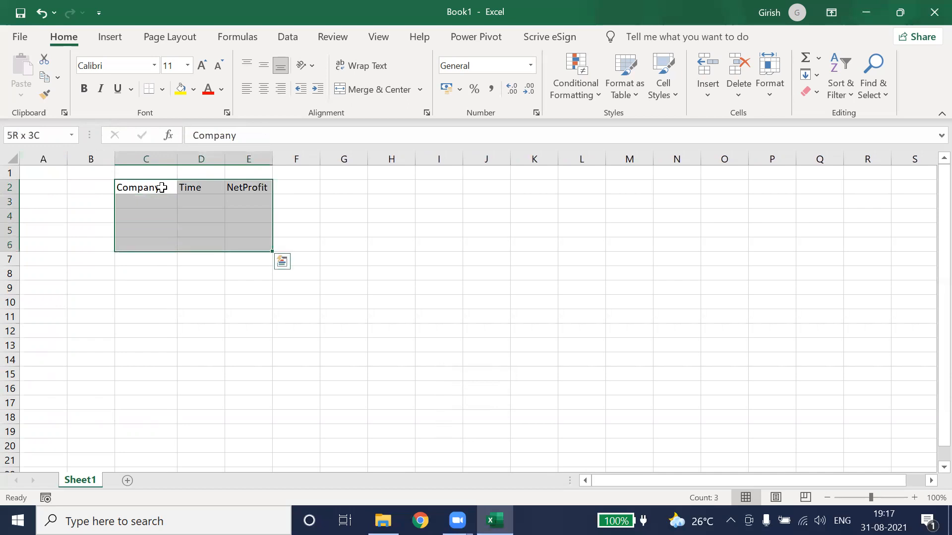
key("shift+Down")
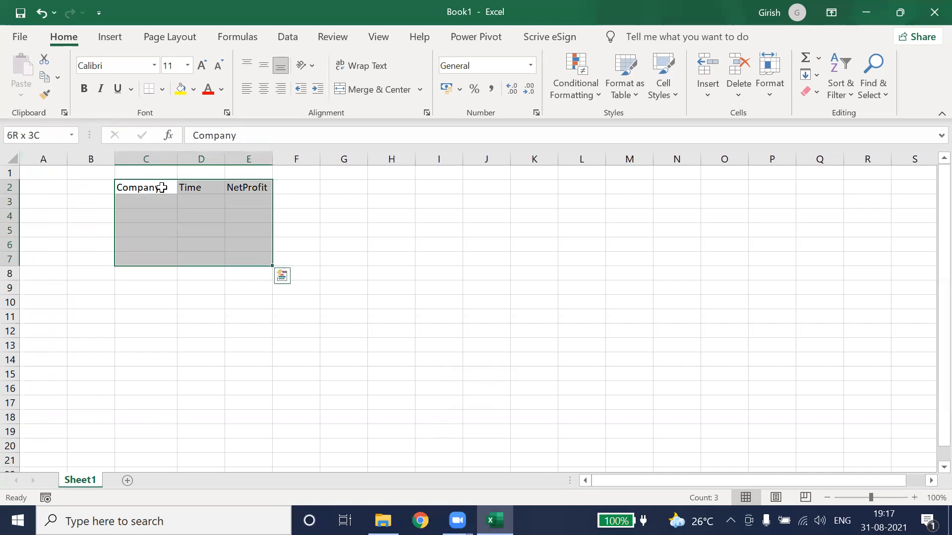
key("shift+Up")
key("shift+Up")
key("shift+Up")
key("shift+Up")
key("shift+Down")
key("shift+Down")
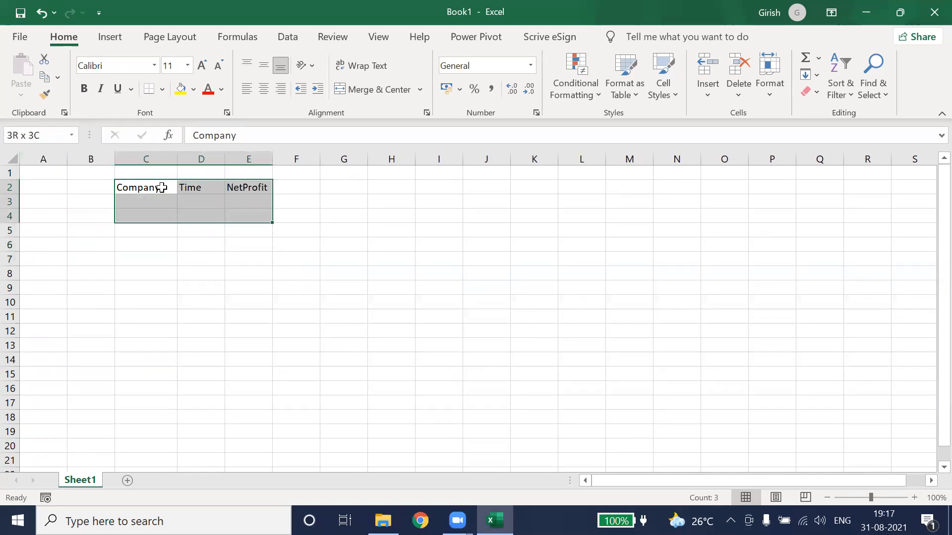
key("shift+Down")
key("shift+Down")
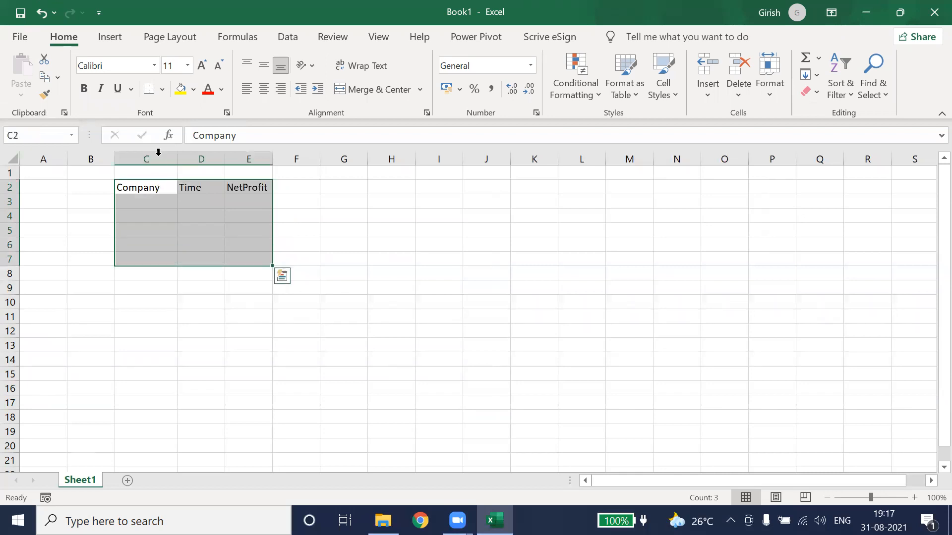
left_click(163, 89)
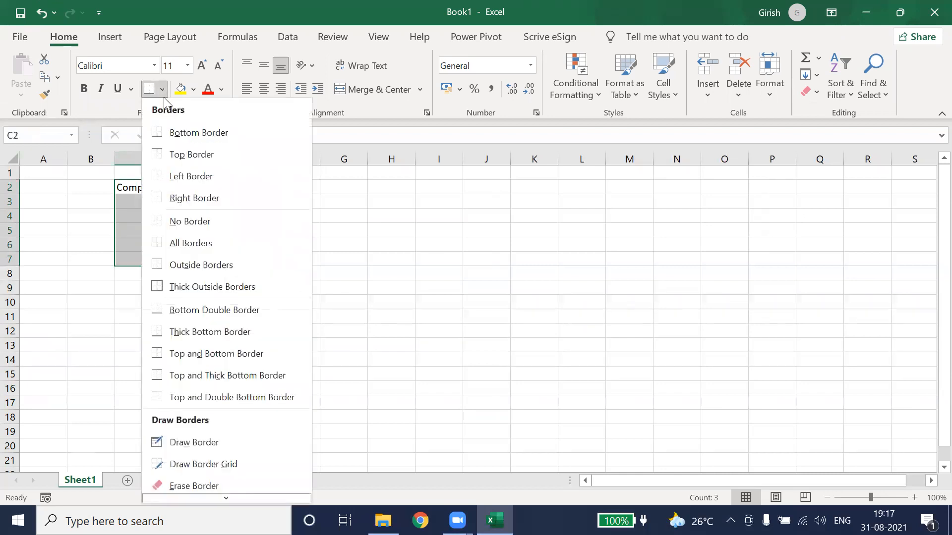
left_click(199, 245)
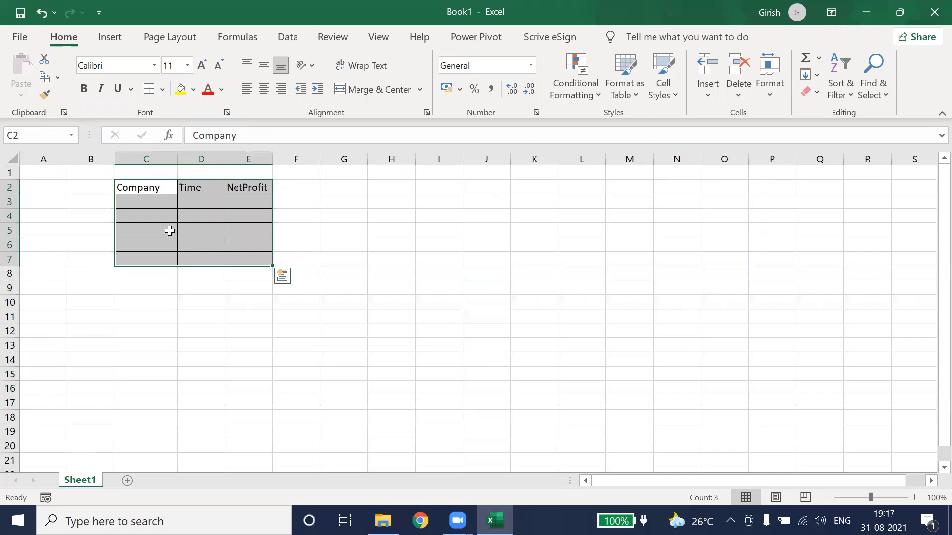
left_click_drag(178, 159, 298, 164)
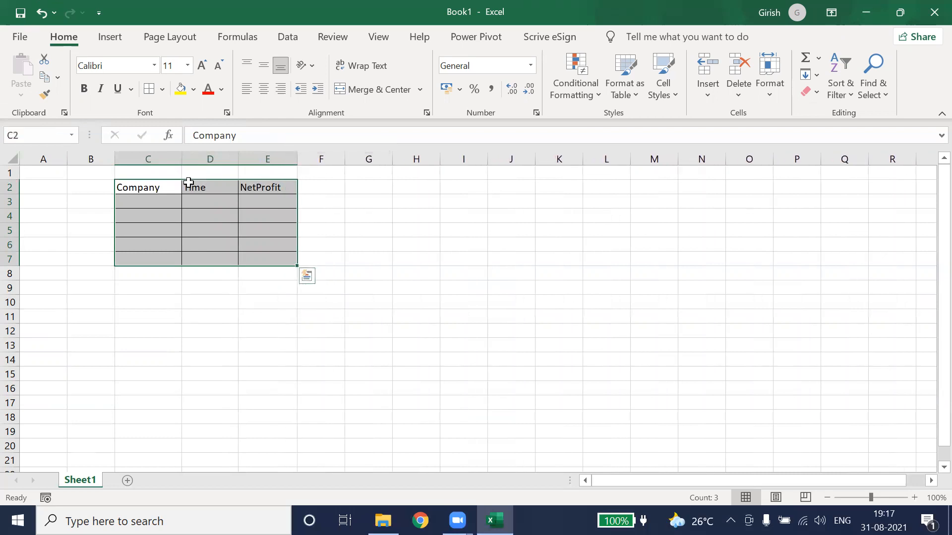
- Enter the company names "SoftTech" in C3 and "CodeBit" in C4
left_click(155, 187)
left_click(154, 200)
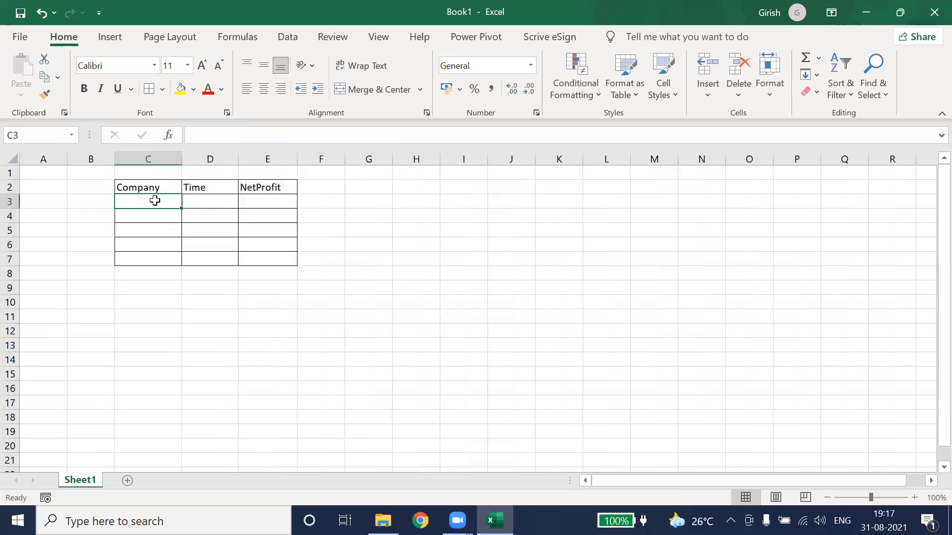
type("Soft")
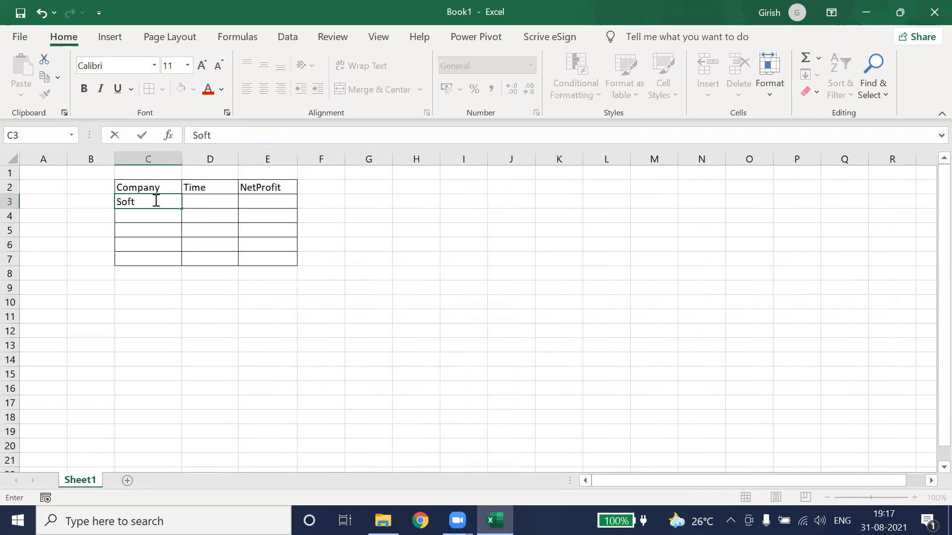
type("Tech")
key("Return")
type("CodeBit")
key("Return")
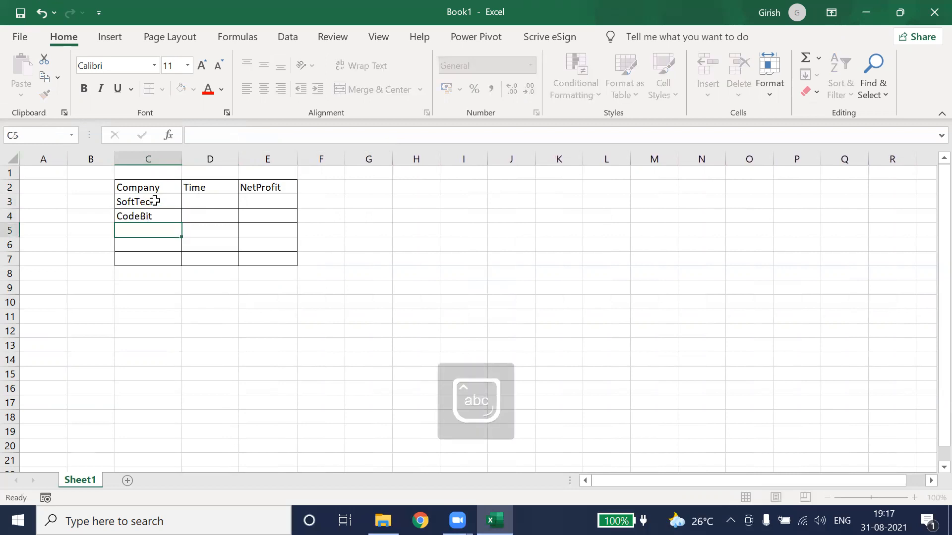
- Enter the company name "BitSys" in cell C5
key("Caps_Lock")
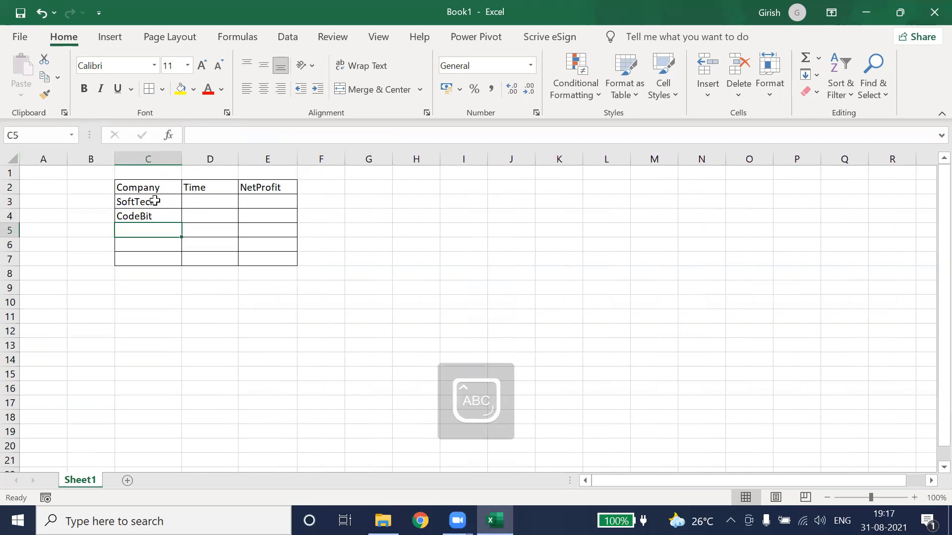
type("BITS")
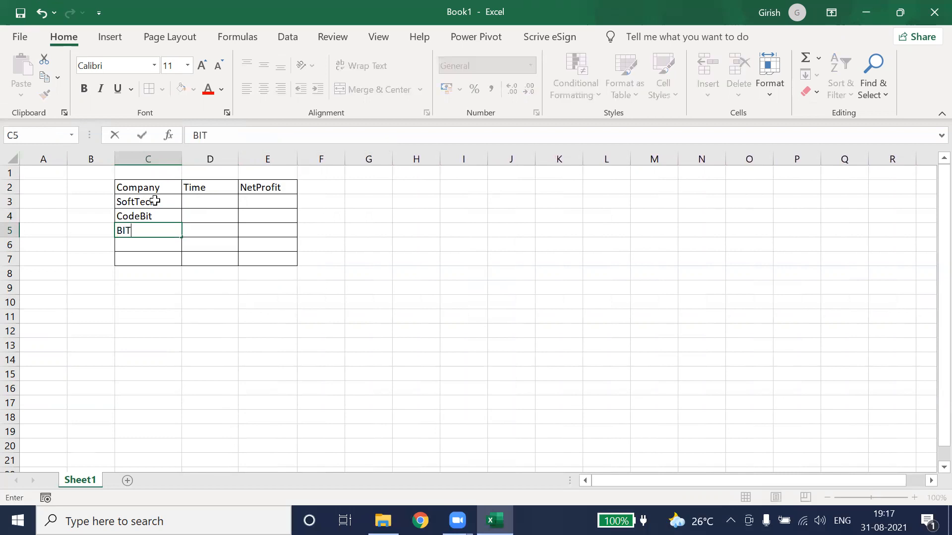
key("BackSpace")
key("BackSpace")
key("BackSpace")
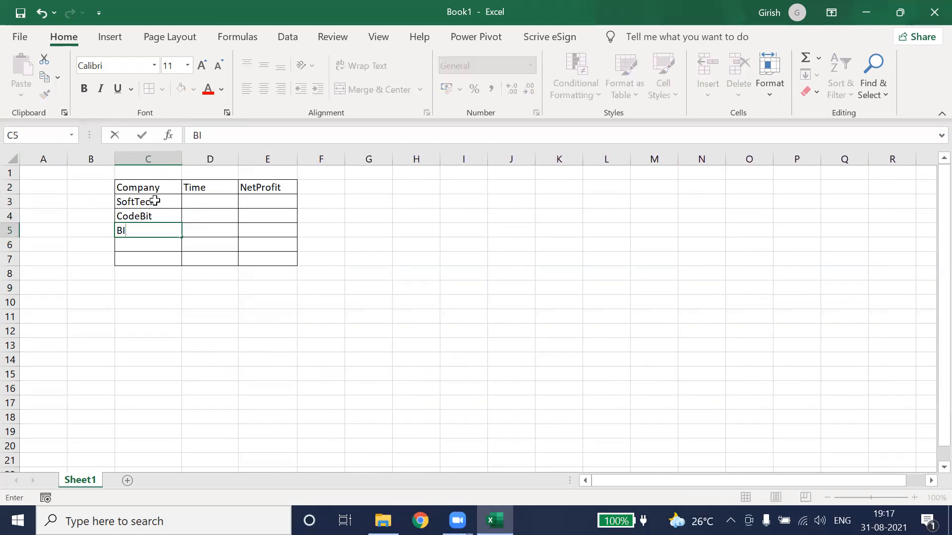
key("Caps_Lock")
type("it")
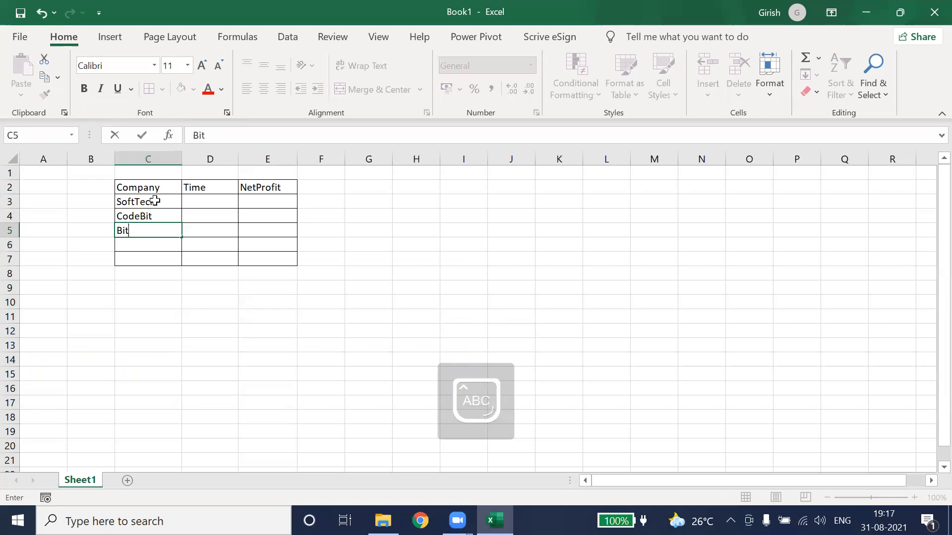
type("Sys")
key("Return")
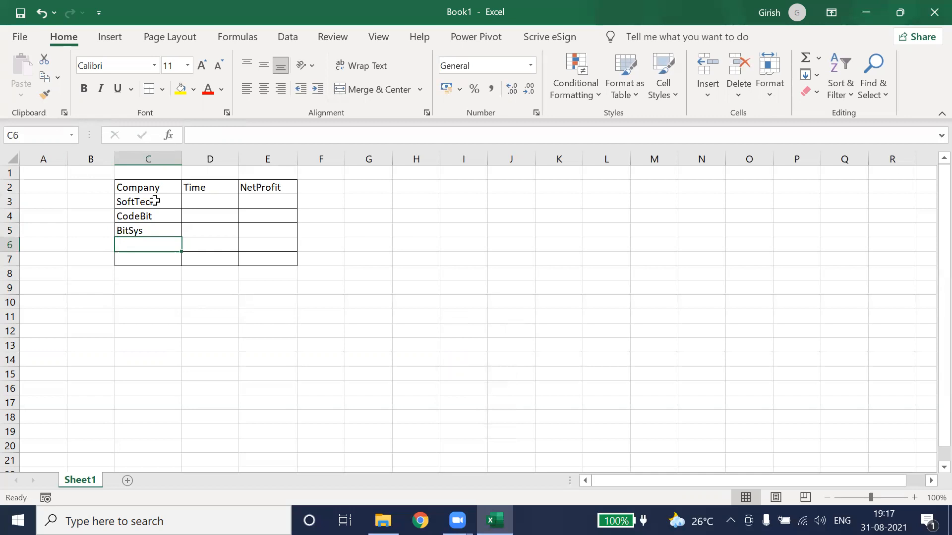
- Enter the company name "TechNet" in cell C6
key("Caps_Lock")
type("T")
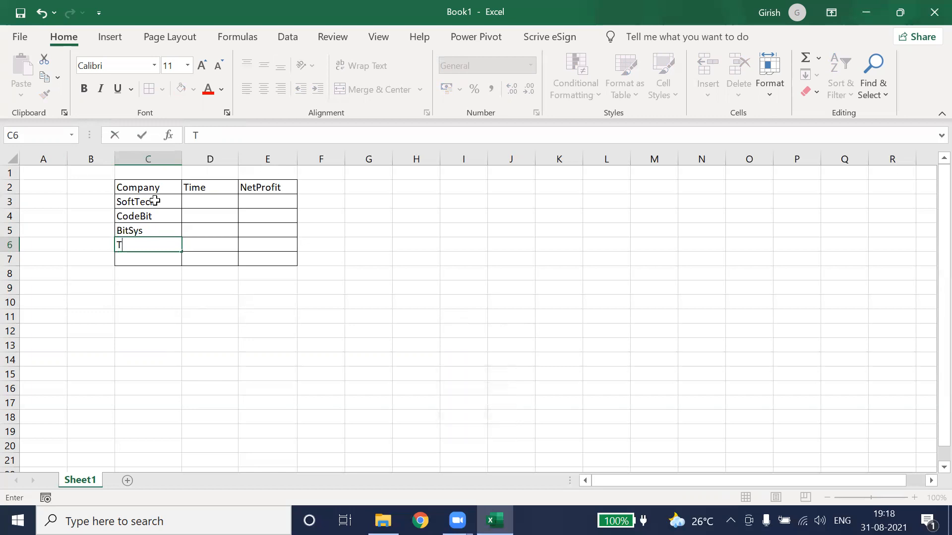
type("S")
key("BackSpace")
key("BackSpace")
type("Te")
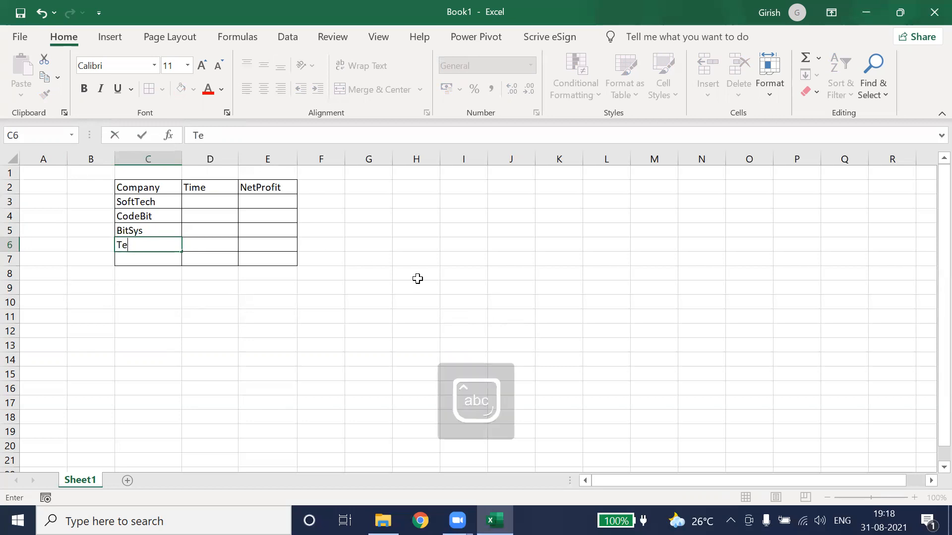
type("chNet")
key("Return")
- Enter the company name "NetIT" in cell C7
type("Net")
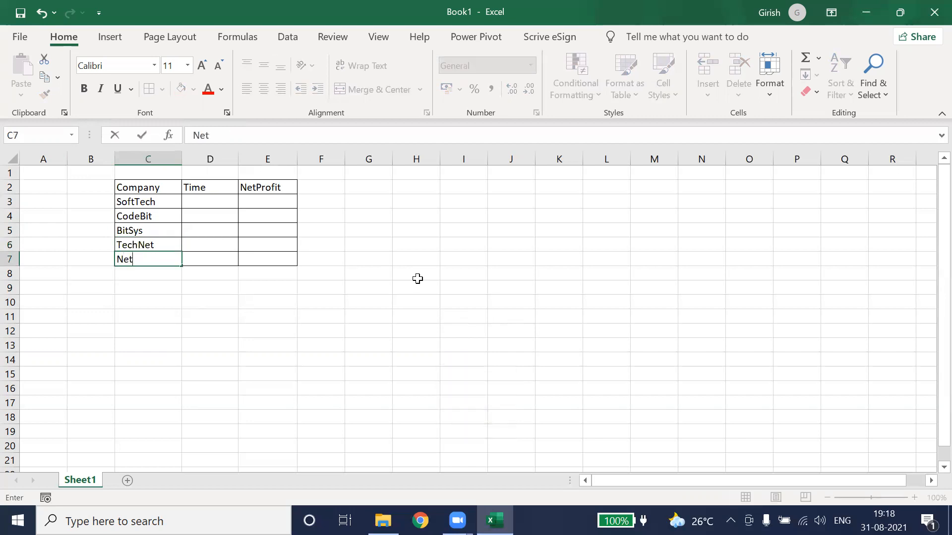
key("Caps_Lock")
type("IT")
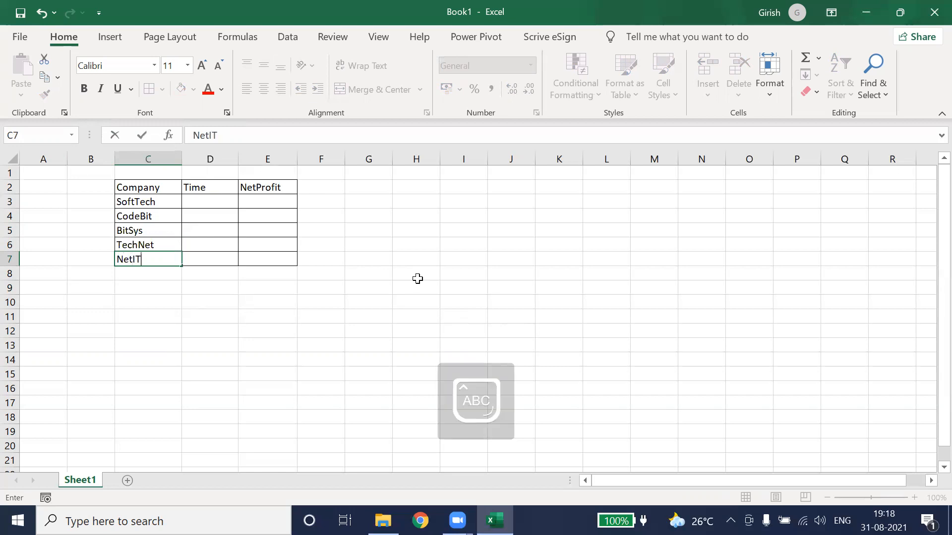
key("Return")
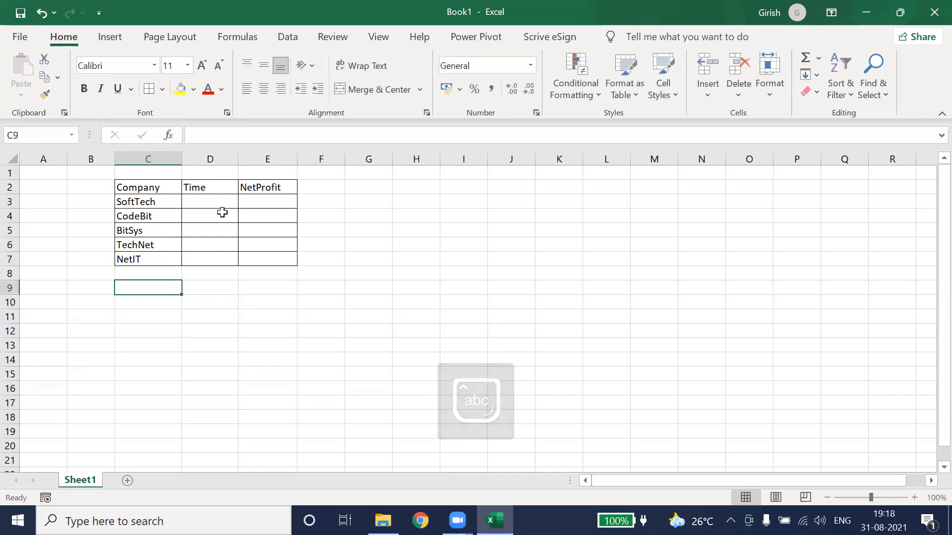
- Extend the header in E2 to "NetProfit(in Millions))" and autofit column E to its contents
left_click(226, 207)
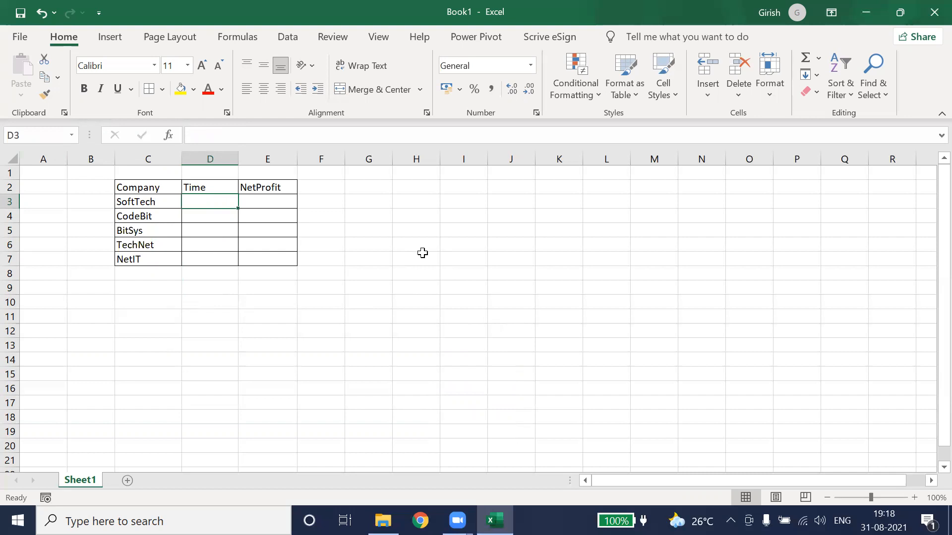
key("Right")
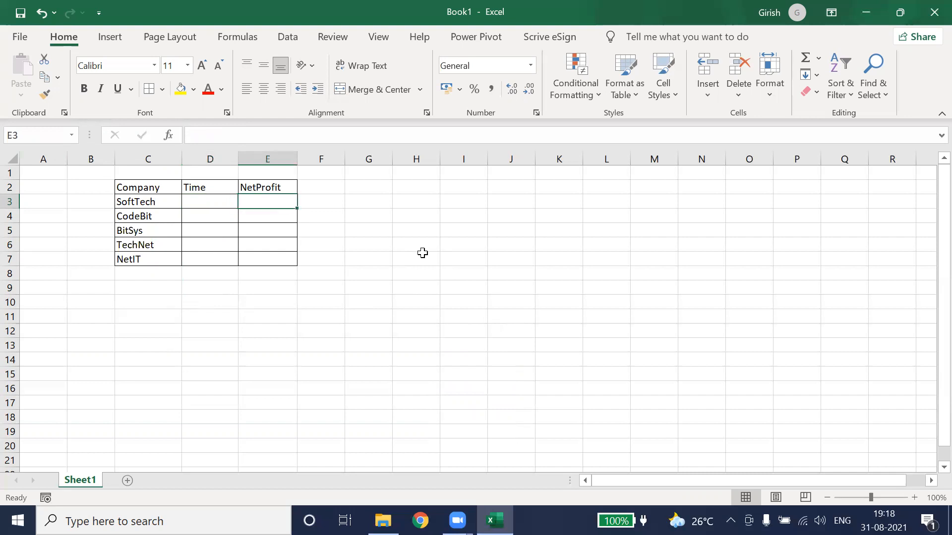
double_click(290, 188)
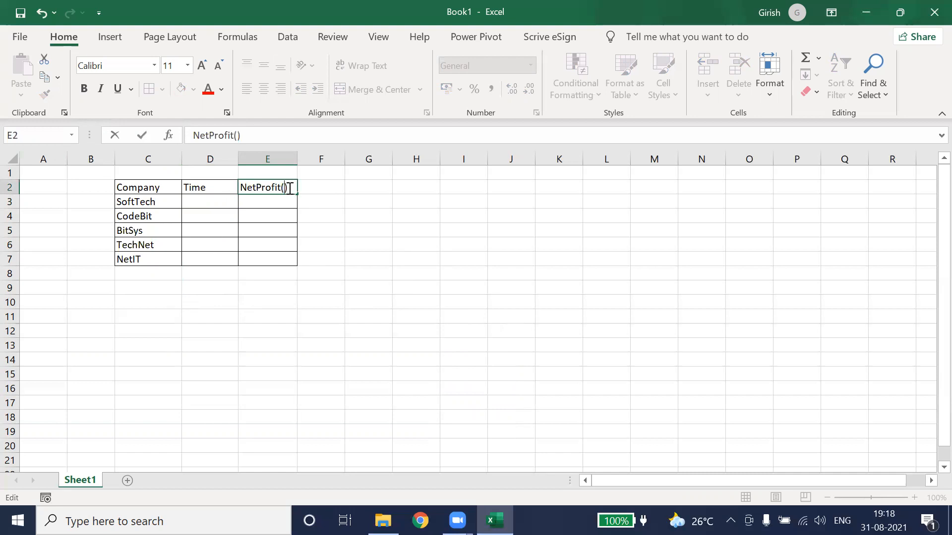
type("in Mill")
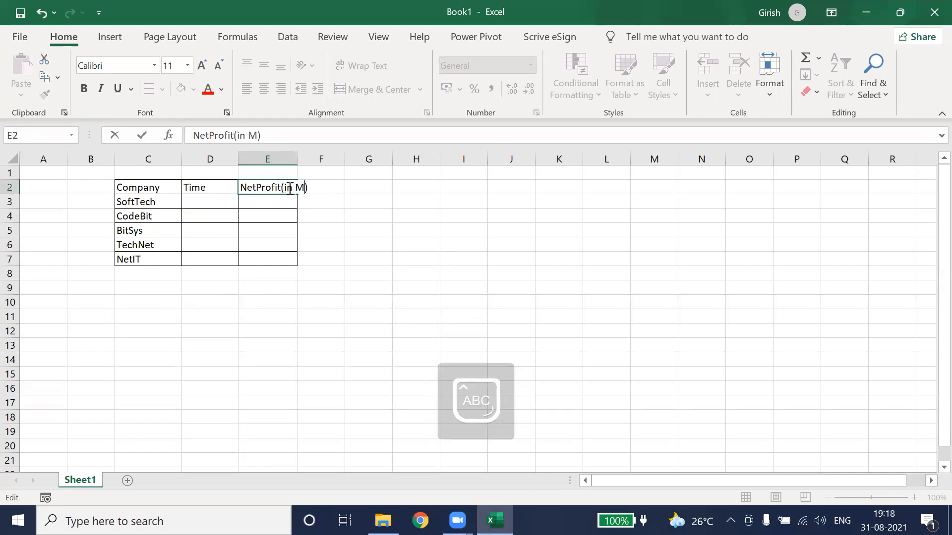
type("ions")
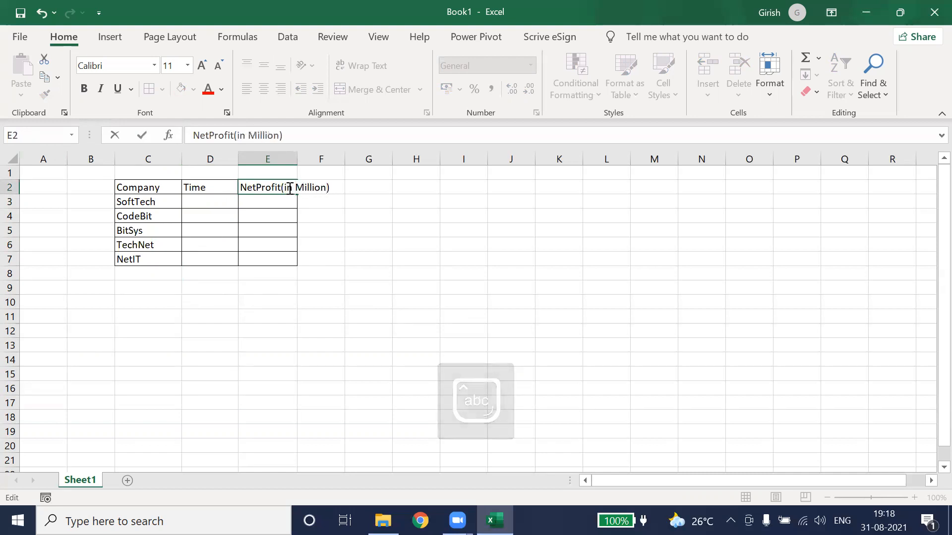
type(")")
key("Return")
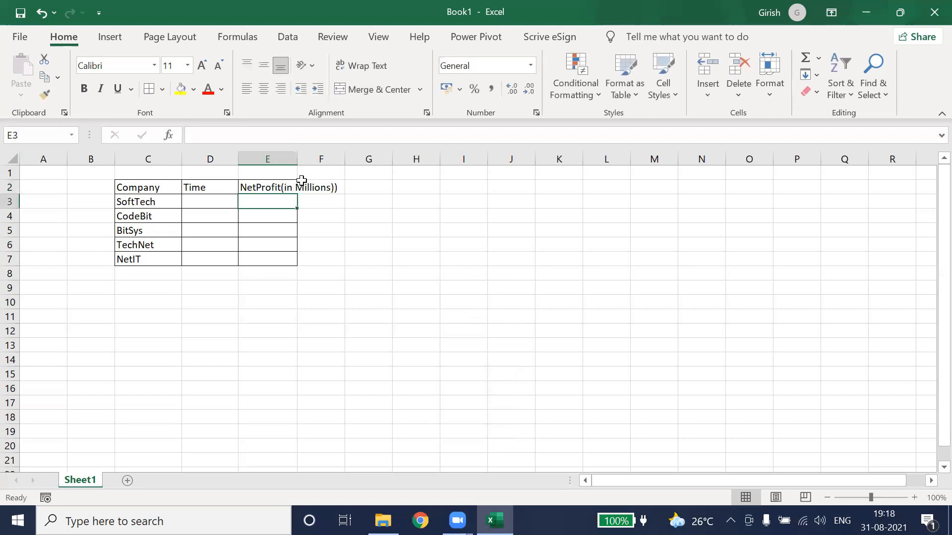
left_click_drag(295, 158, 295, 158)
double_click(296, 157)
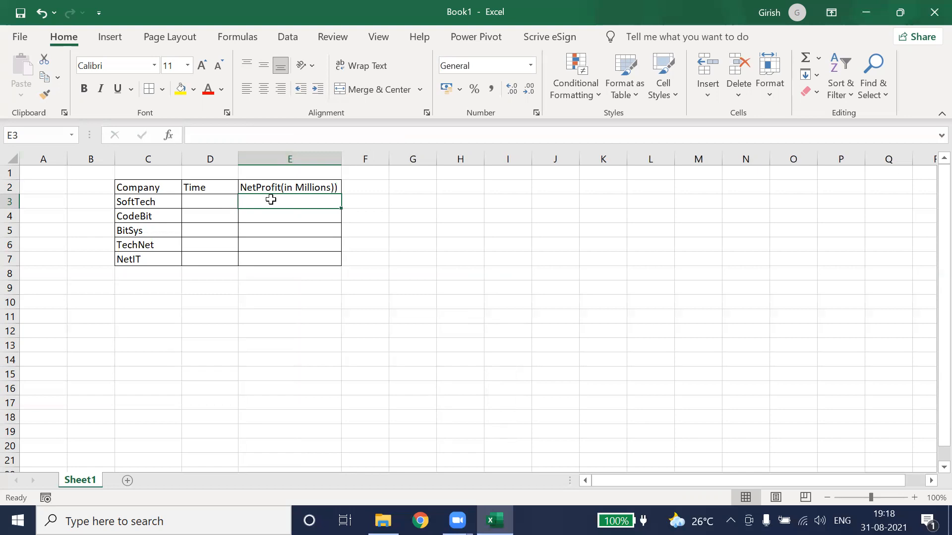
- Fill the net profit cells E3 to E7 with 6.5, 2.8, 11, 3 and 19
type("6.5")
key("Return")
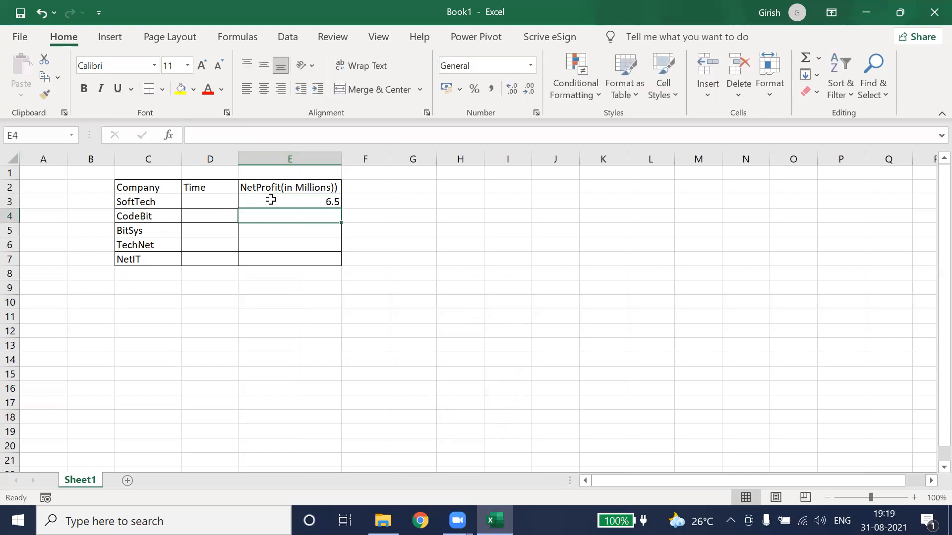
type("2.")
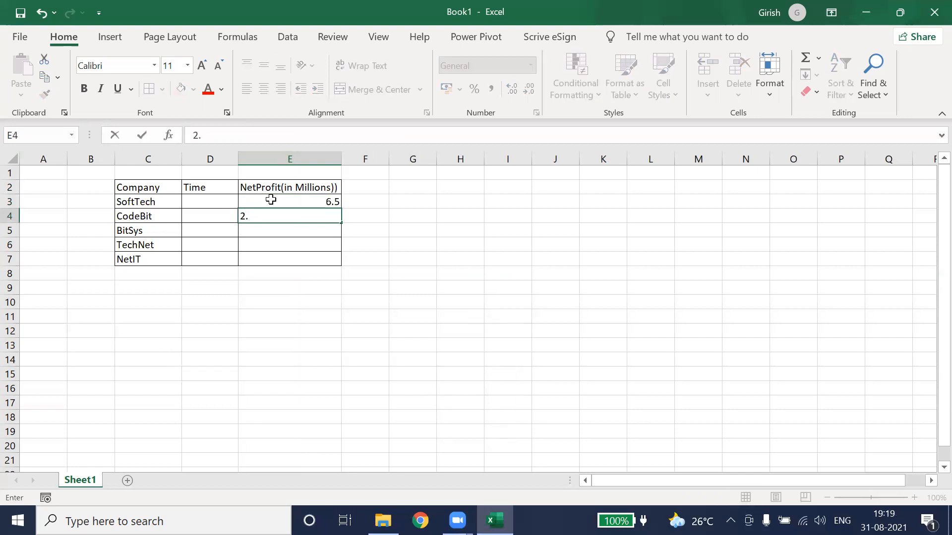
type("8")
key("Return")
type("11")
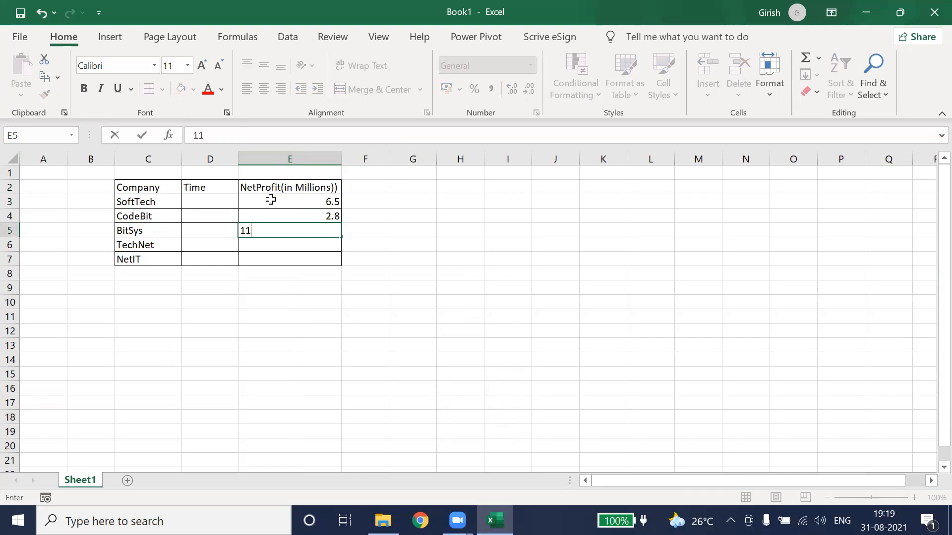
key("Return")
type("3")
key("Return")
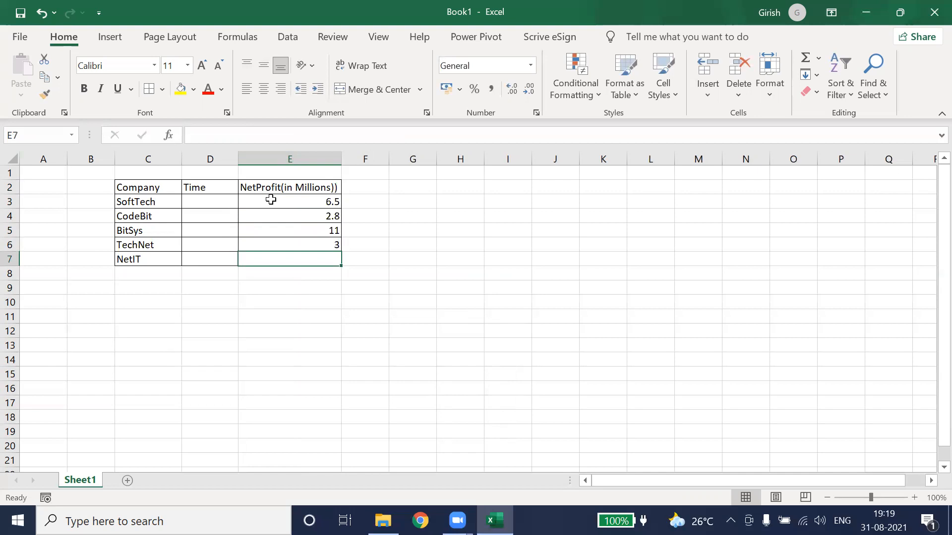
type("19")
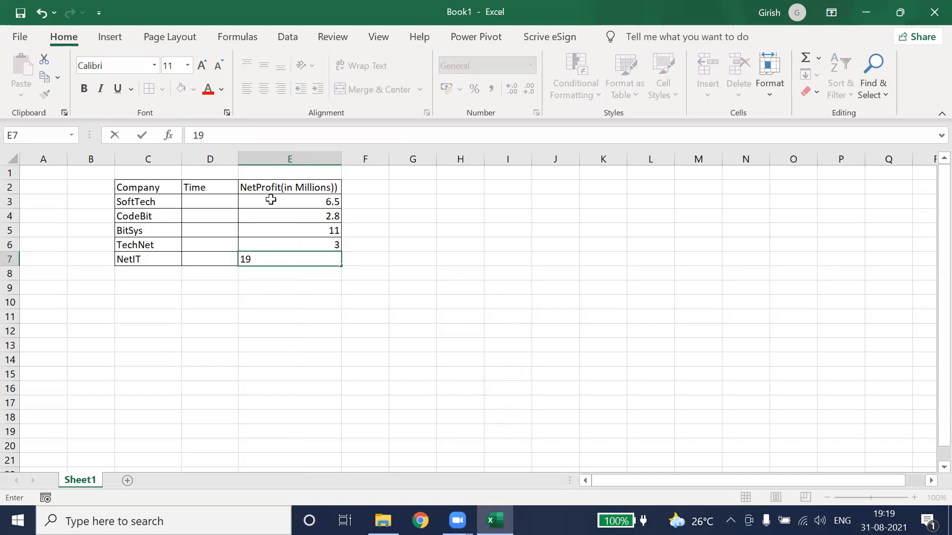
key("Return")
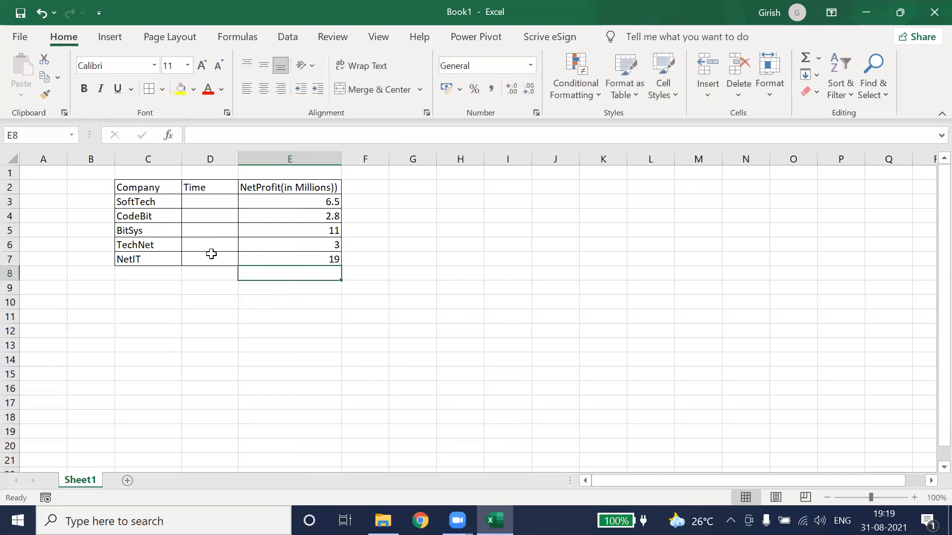
- Extend the header in D2 to "Time(months)" and autofit column D to its contents
left_click(197, 225)
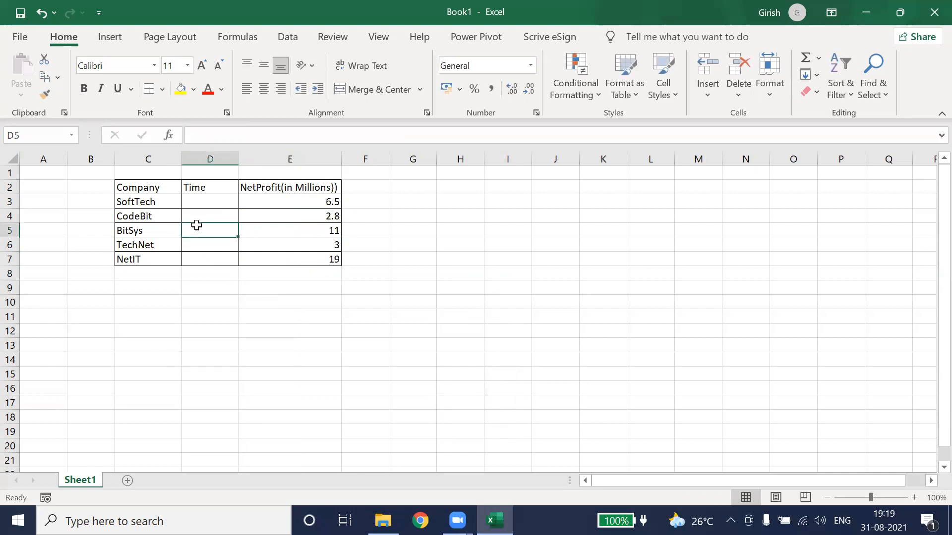
key("Up")
key("Up")
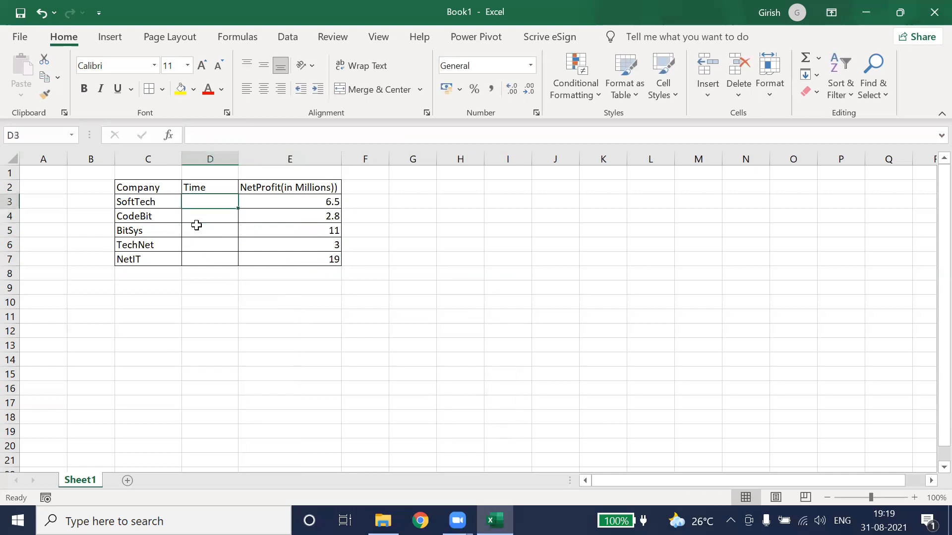
double_click(211, 187)
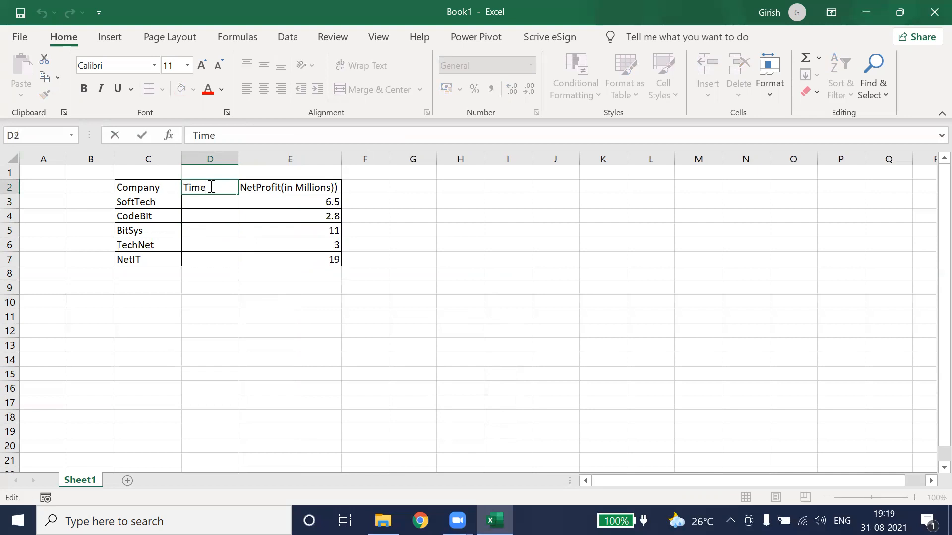
type("()")
type("months")
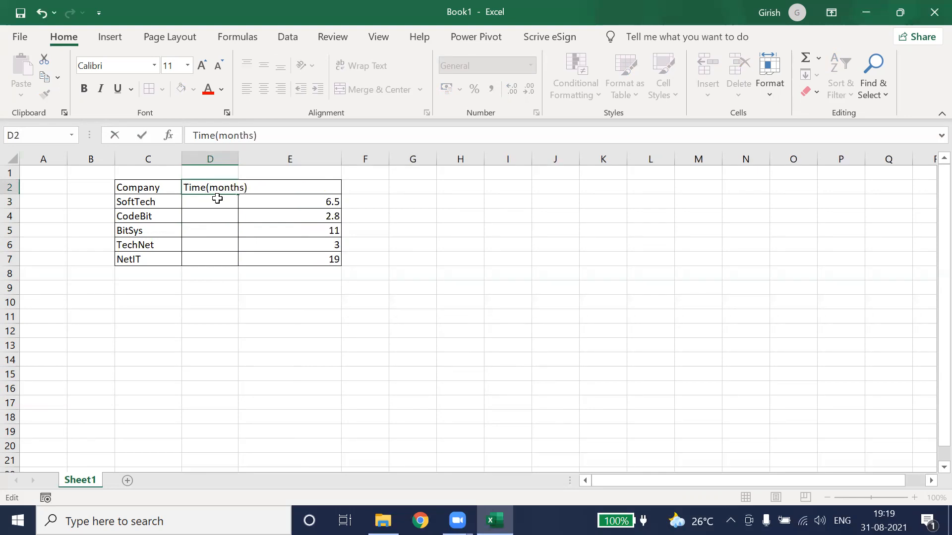
left_click(217, 301)
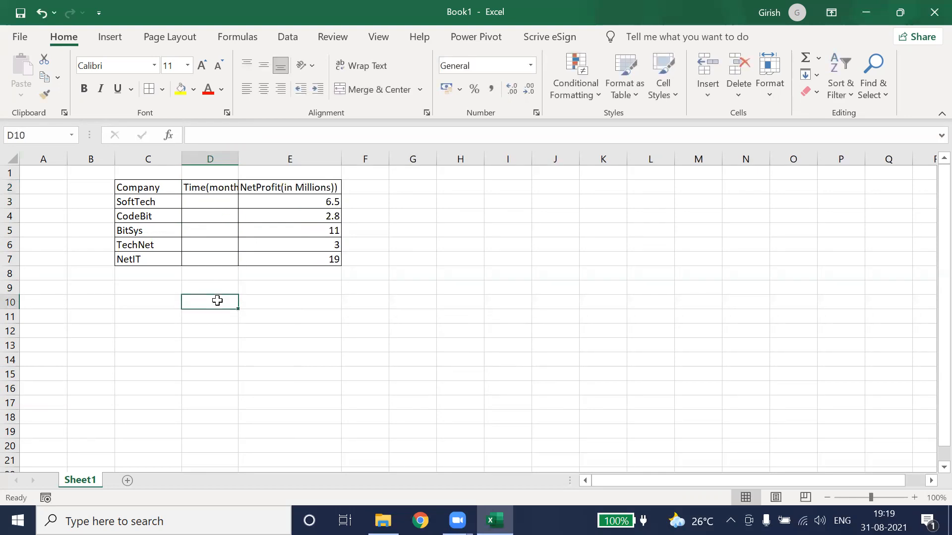
double_click(237, 165)
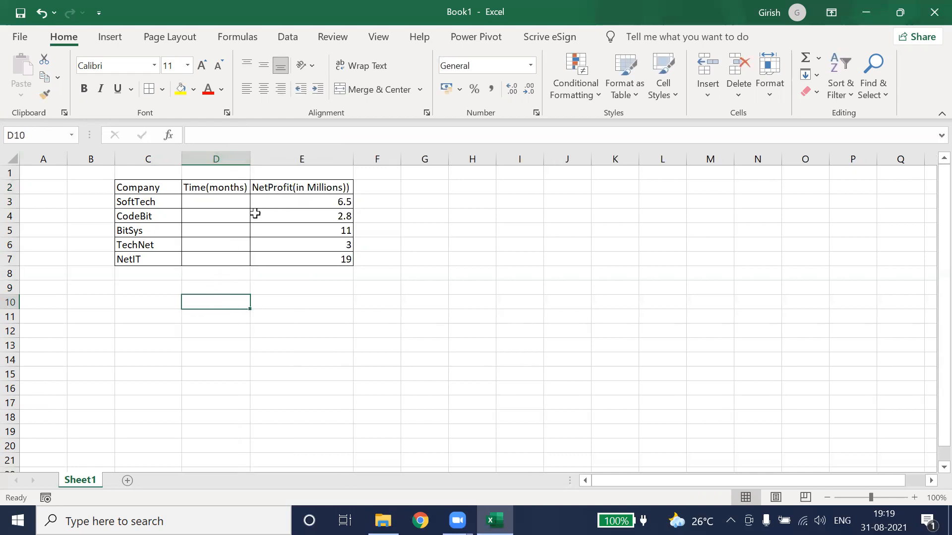
- Shorten the net profit header in E2 to "NetProfit(M)"
double_click(347, 186)
key("BackSpace")
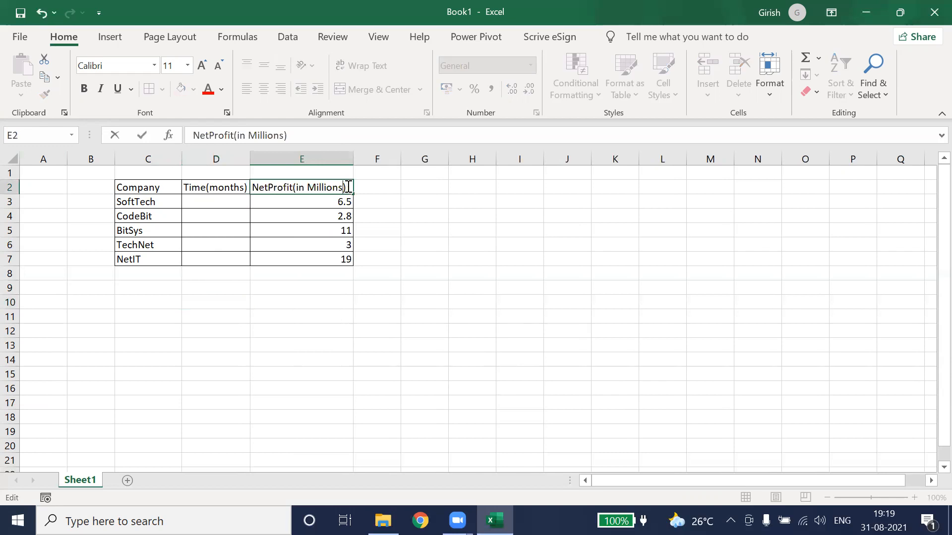
key("BackSpace")
key("BackSpace")
key("BackSpace")
key("BackSpace")
key("BackSpace")
key("BackSpace")
key("BackSpace")
key("BackSpace")
key("BackSpace")
key("BackSpace")
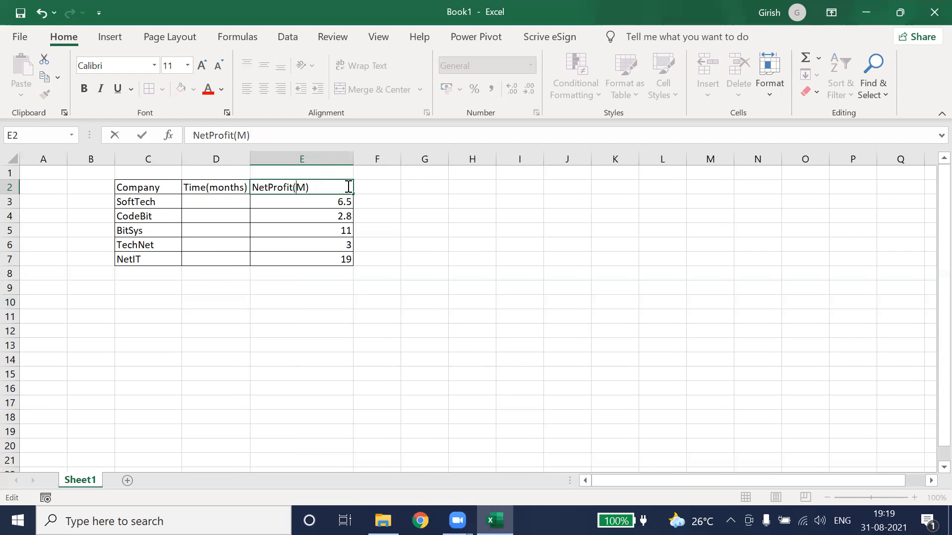
- Shorten the time header in D2 to "Time(mnth)"
double_click(233, 188)
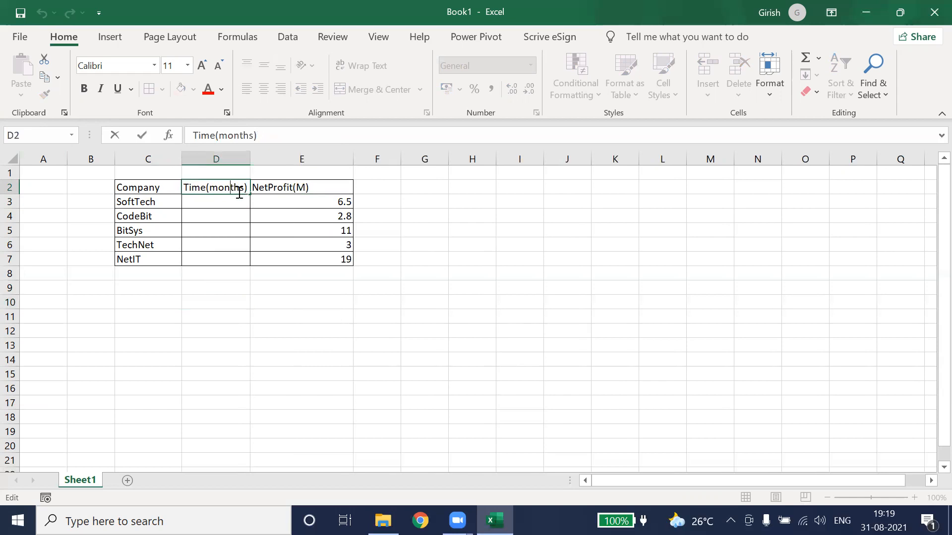
key("BackSpace")
key("BackSpace")
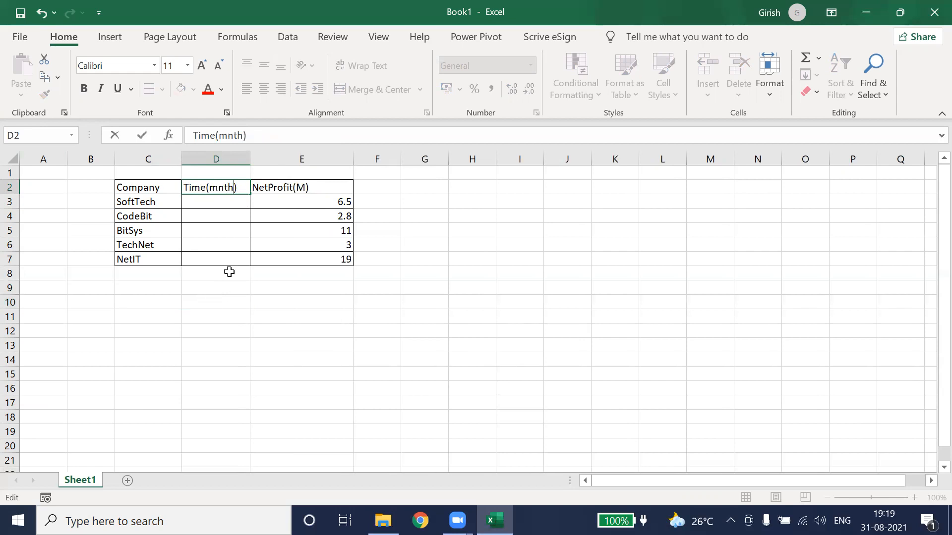
left_click(215, 297)
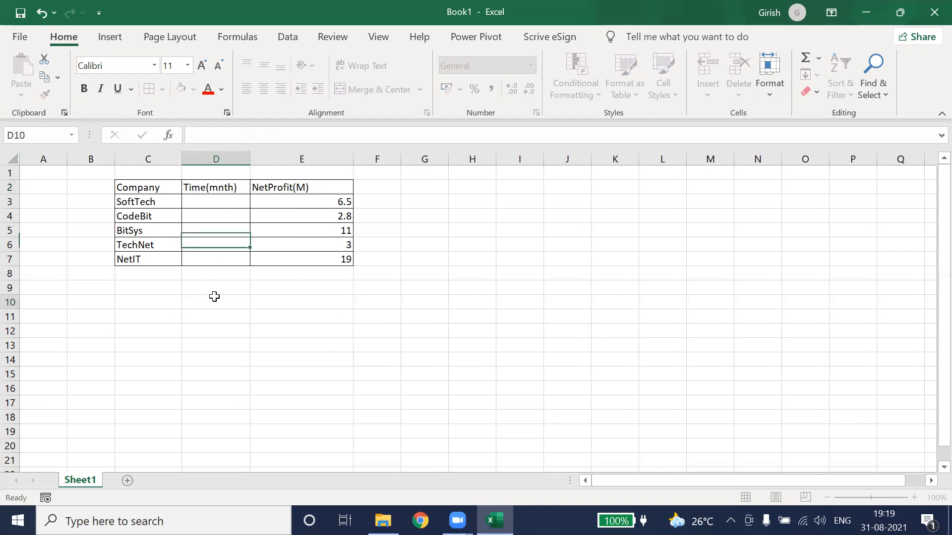
- Enter a time of 5 months for SoftTech in cell D3
left_click(218, 203)
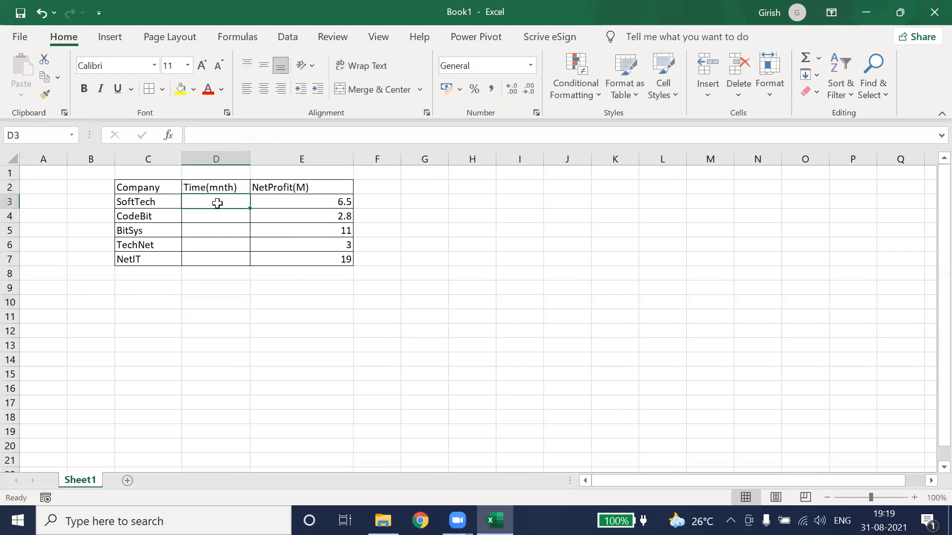
key("Down")
left_click(217, 203)
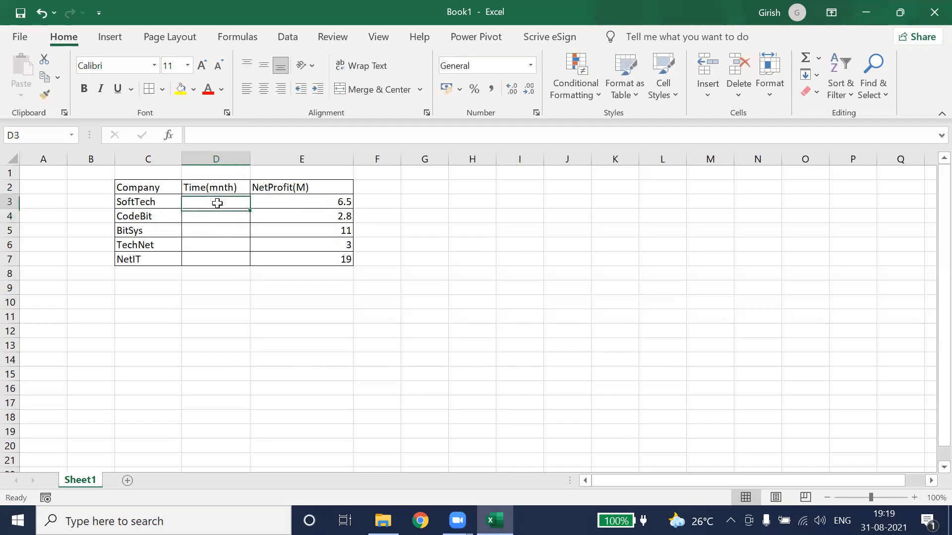
type("5")
key("Return")
- Enter the time values 3 for NetIT in D7 and 12 for CodeBit in D4
key("Return")
key("Return")
key("Return")
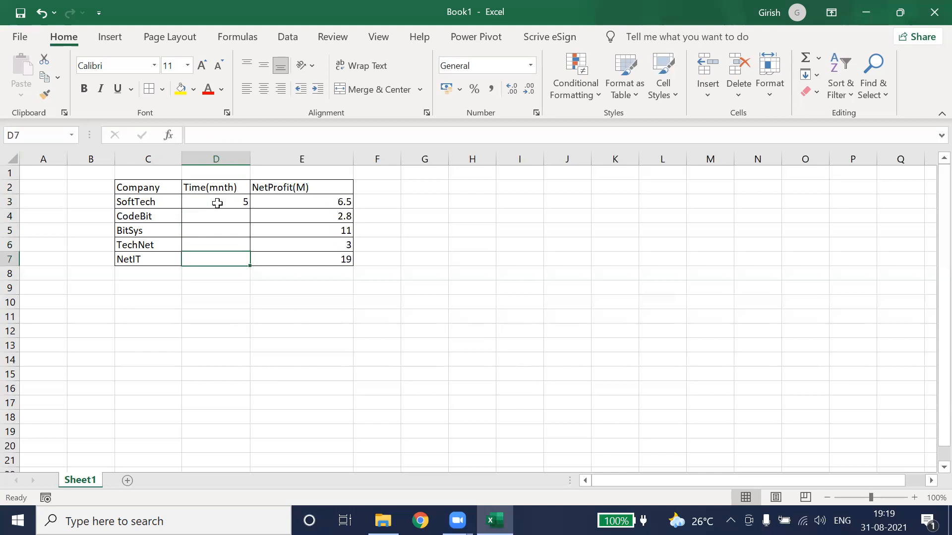
type("3")
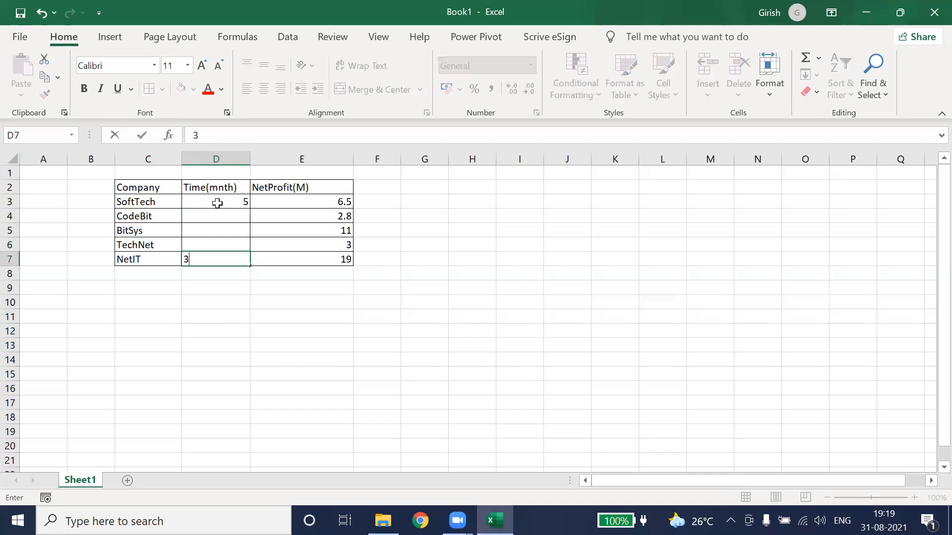
key("Up")
key("Up")
key("Up")
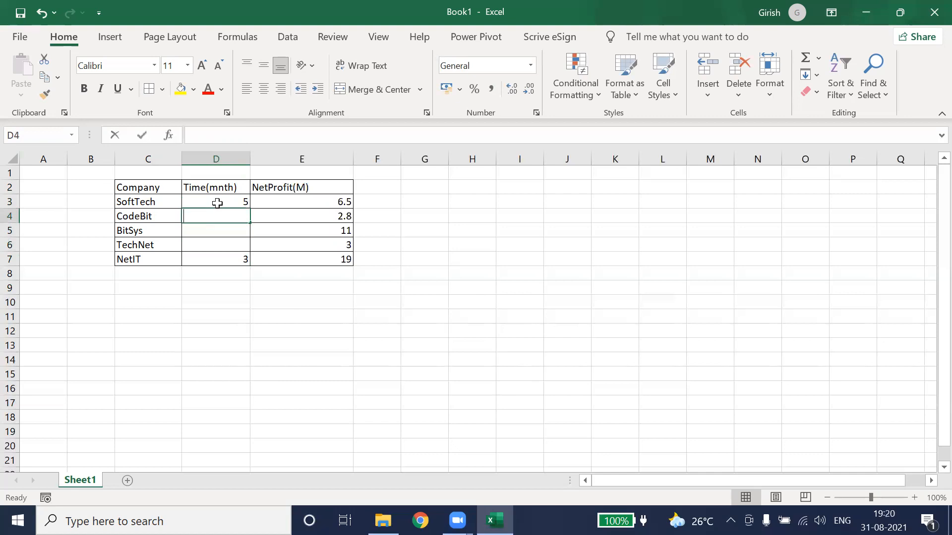
type("12")
key("Return")
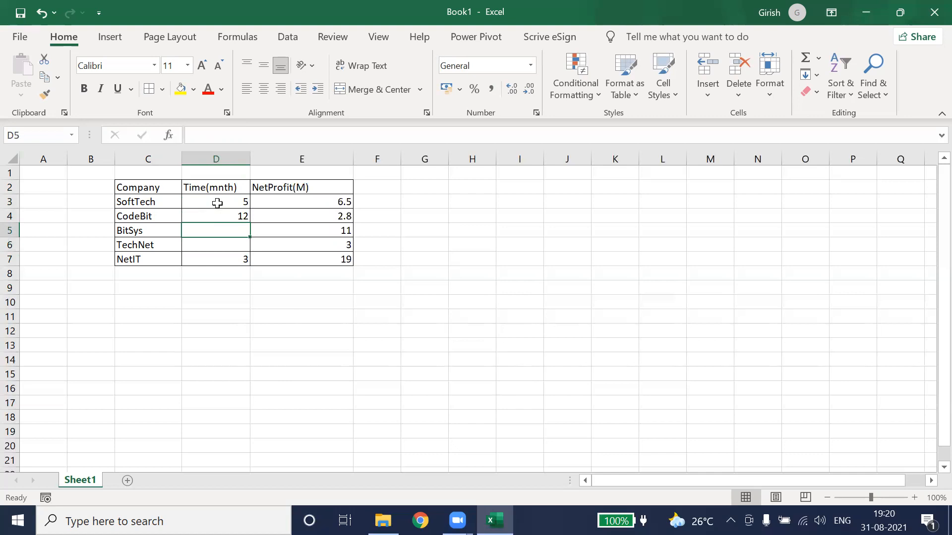
- Enter the time values 6 for BitSys in D5 and 4 for TechNet in D6
type("6")
key("Return")
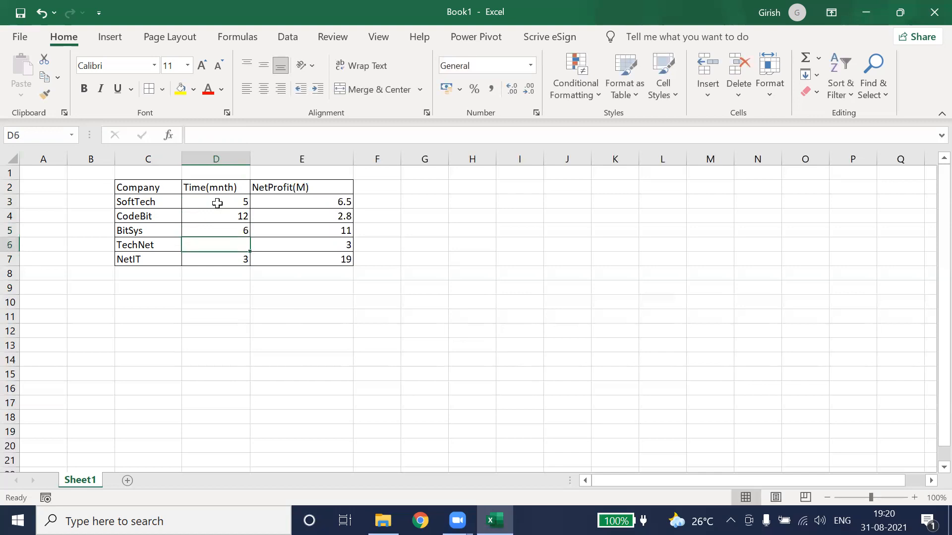
type("4")
left_click(314, 313)
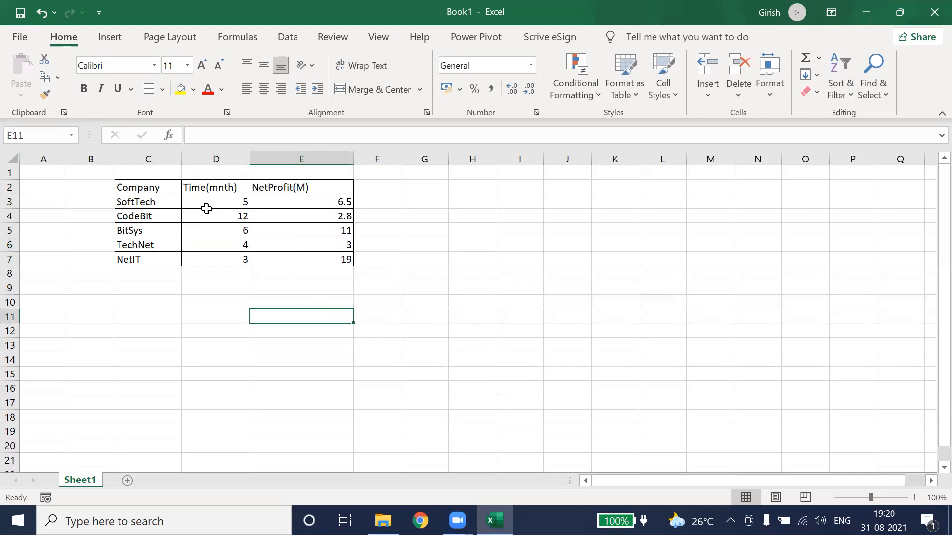
- Make the header row C2:E2 of the company table bold
left_click(151, 187)
key("shift+Right")
key("shift+Right")
key("shift+Right")
key("shift+Left")
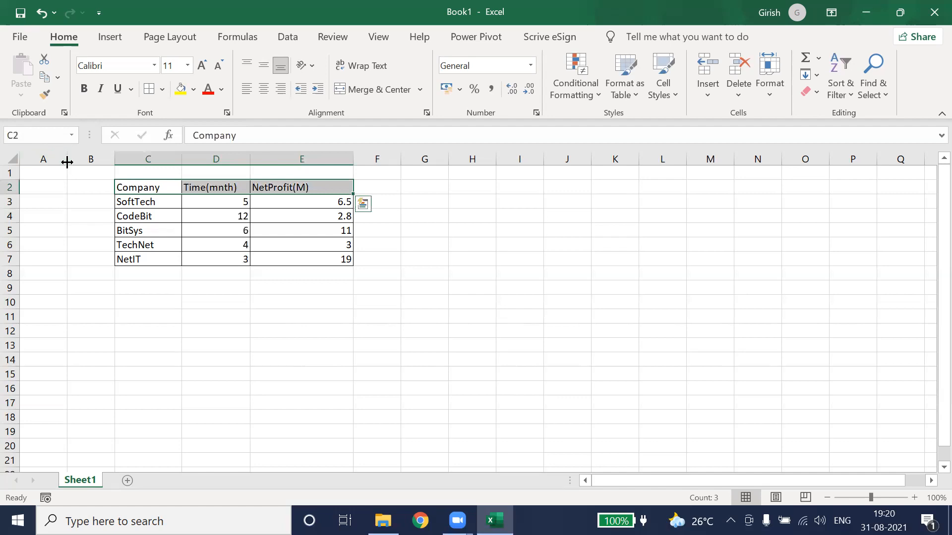
left_click(84, 89)
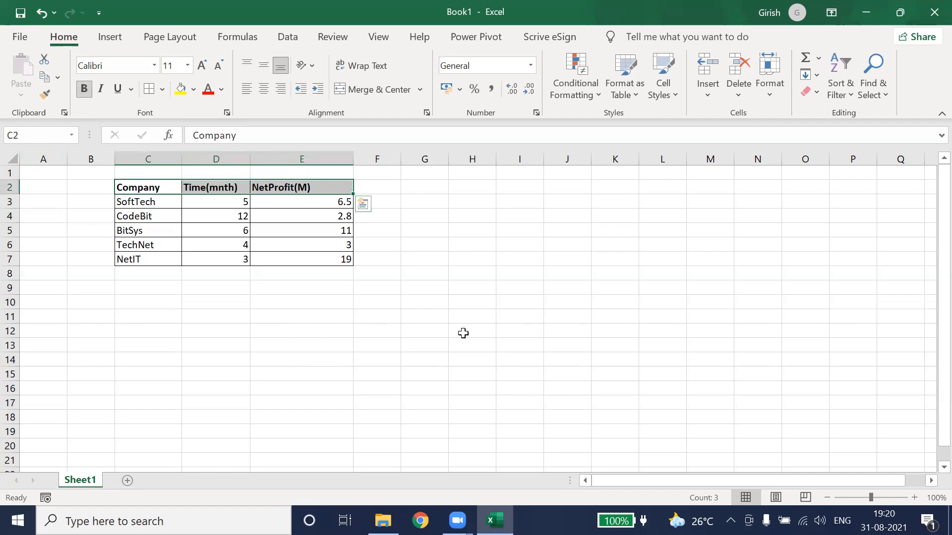
left_click(320, 328)
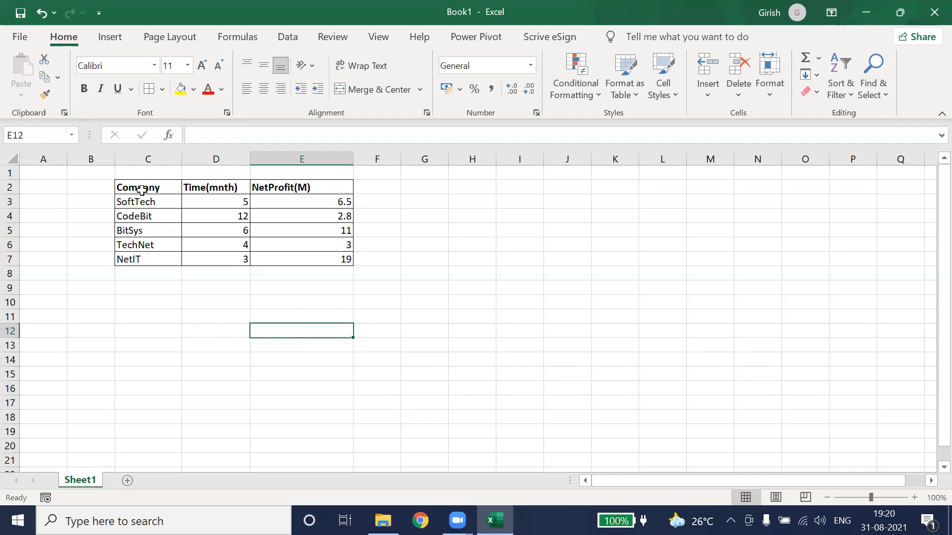
- Center the header texts in C2:E2 horizontally
left_click(142, 190)
key("shift+Right")
key("shift+Right")
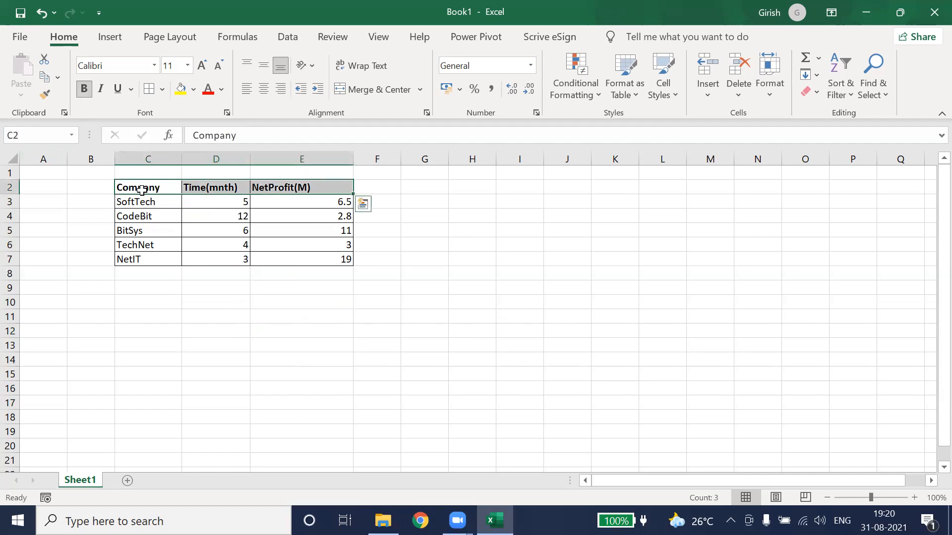
left_click(264, 89)
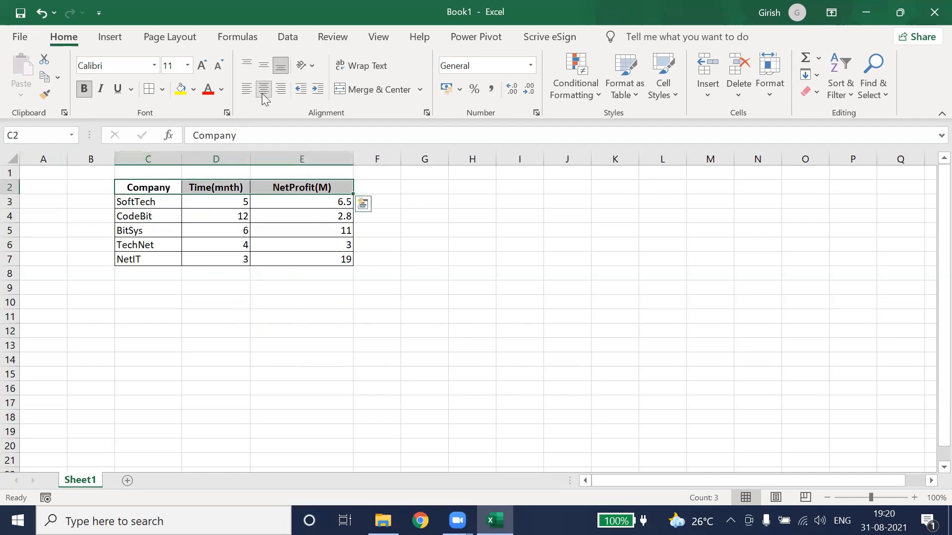
left_click(236, 342)
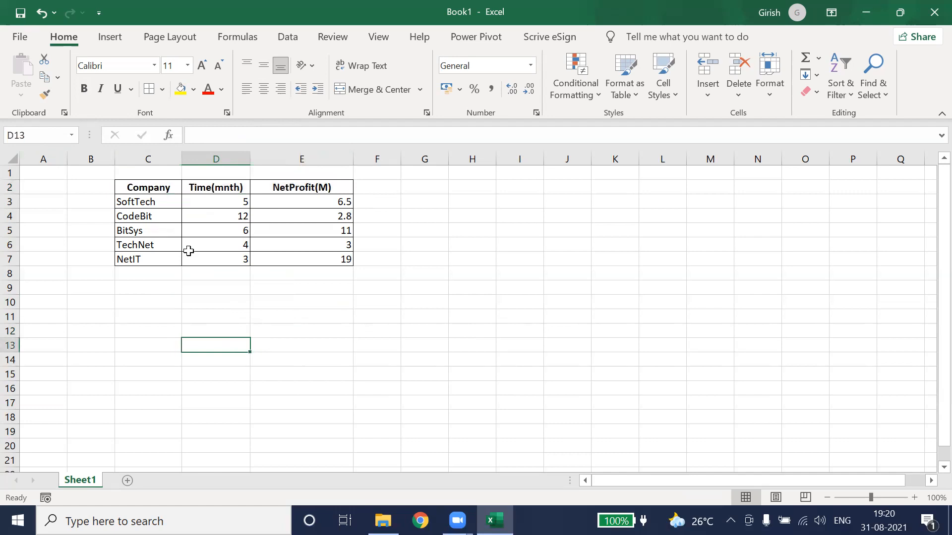
- Center the company names in C3:C7 horizontally
left_click(138, 203)
key("shift+Down")
key("shift+Down")
key("shift+Down")
key("shift+Down")
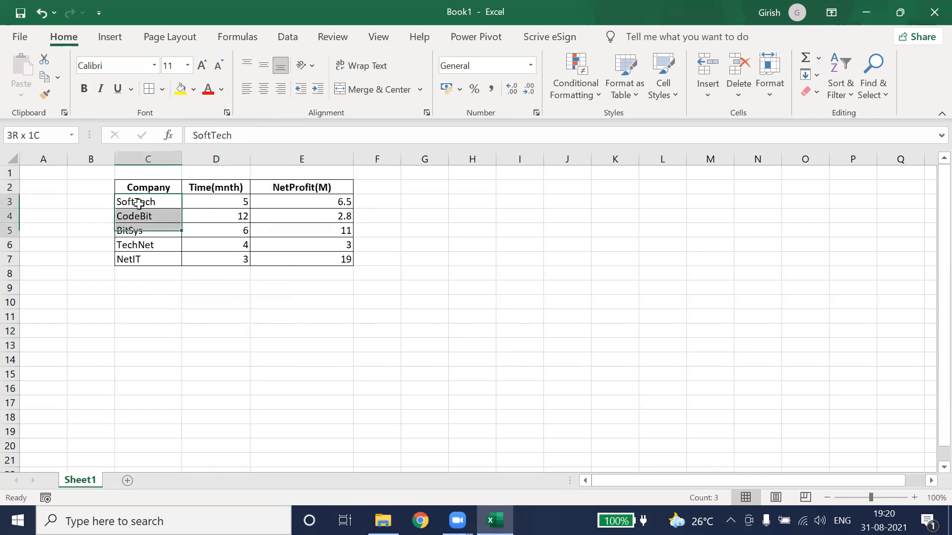
left_click(266, 94)
left_click(170, 399)
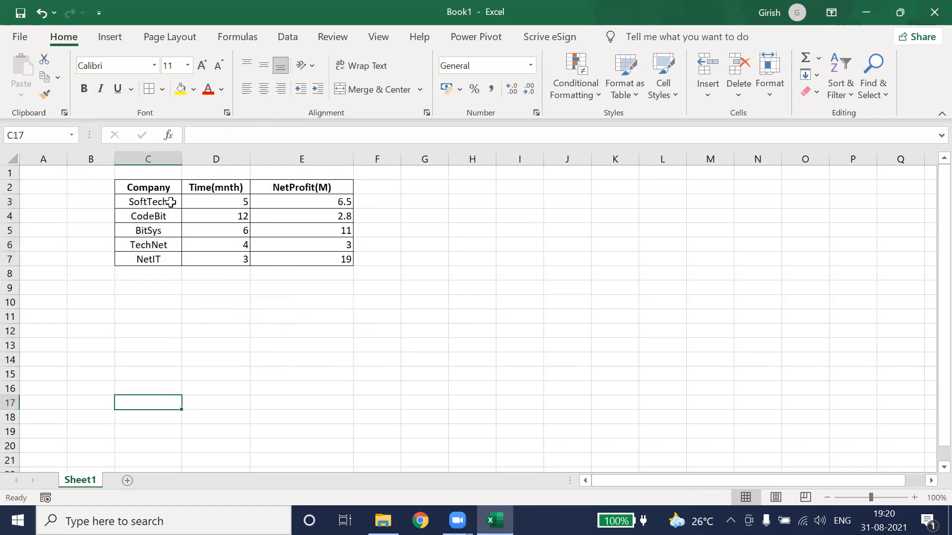
- Insert a 3-D Column chart, with the series placed behind one another, from the whole table C2:E7
left_click(160, 188)
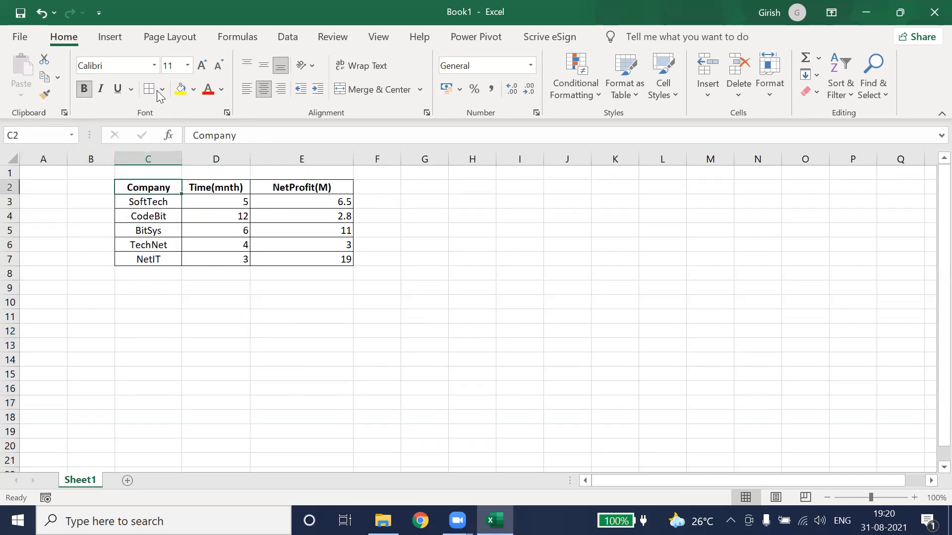
left_click(109, 37)
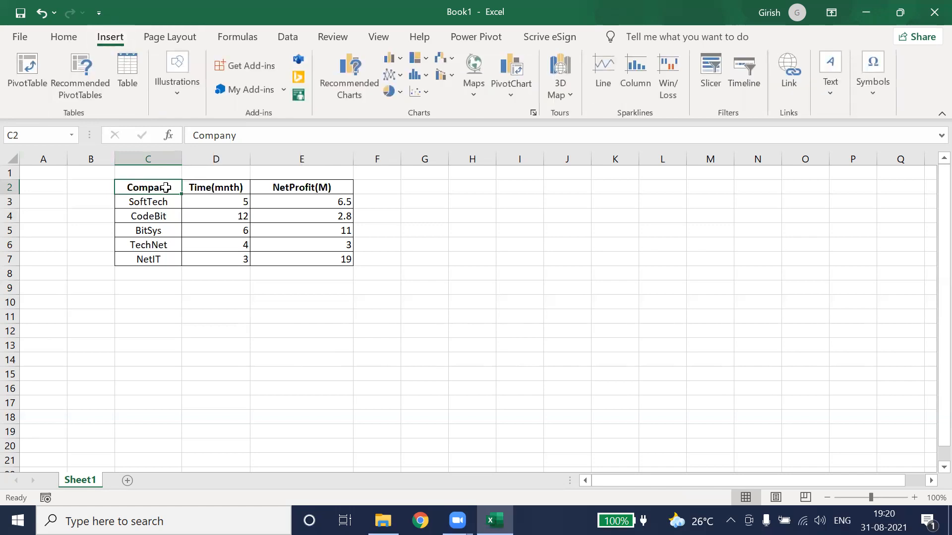
key("shift+Right")
key("shift+Right")
key("shift+Down")
key("shift+Down")
key("shift+Down")
key("shift+Down")
key("shift+Down")
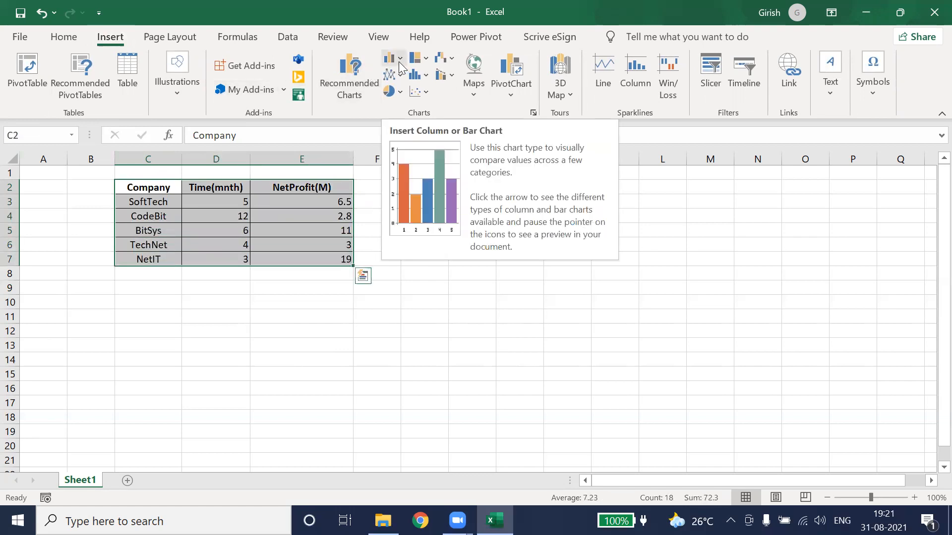
left_click(400, 62)
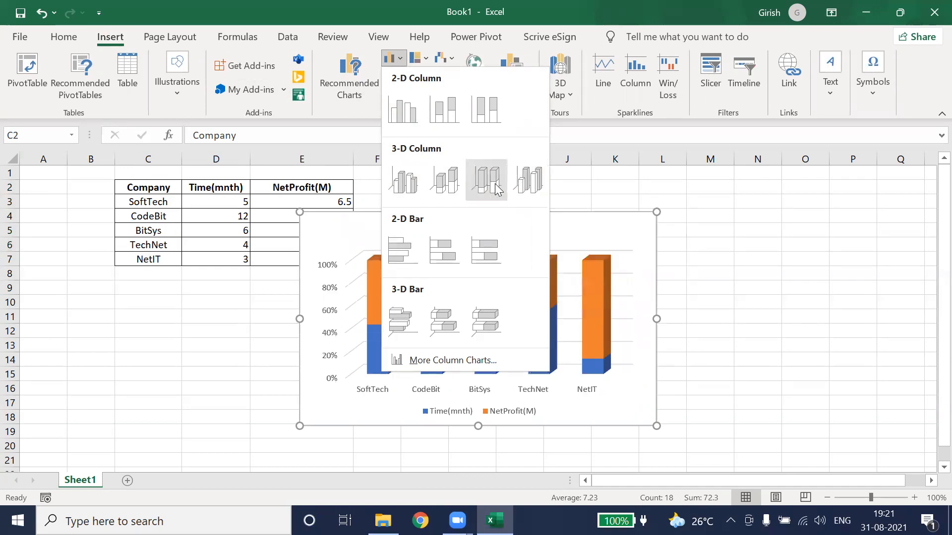
left_click(534, 184)
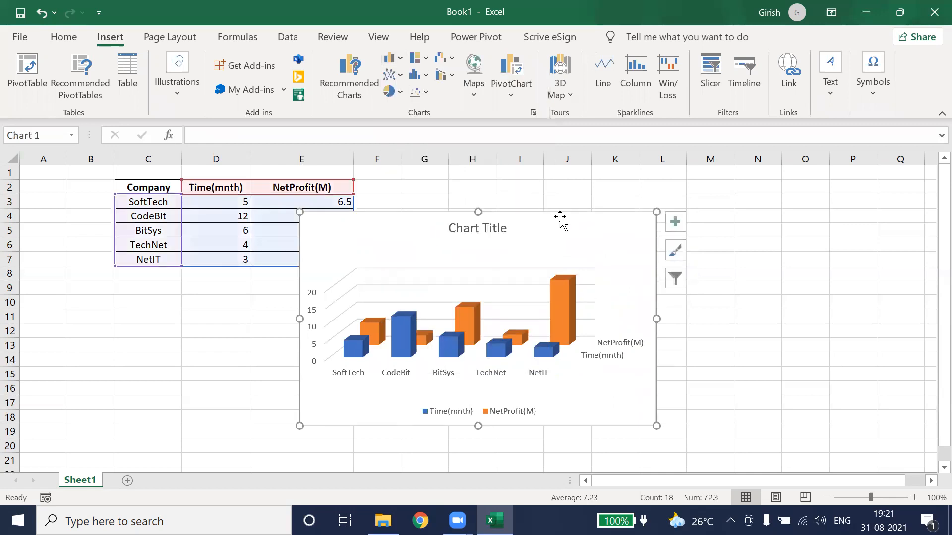
- Replace the chart's placeholder title with "TurnOver"
left_click(476, 229)
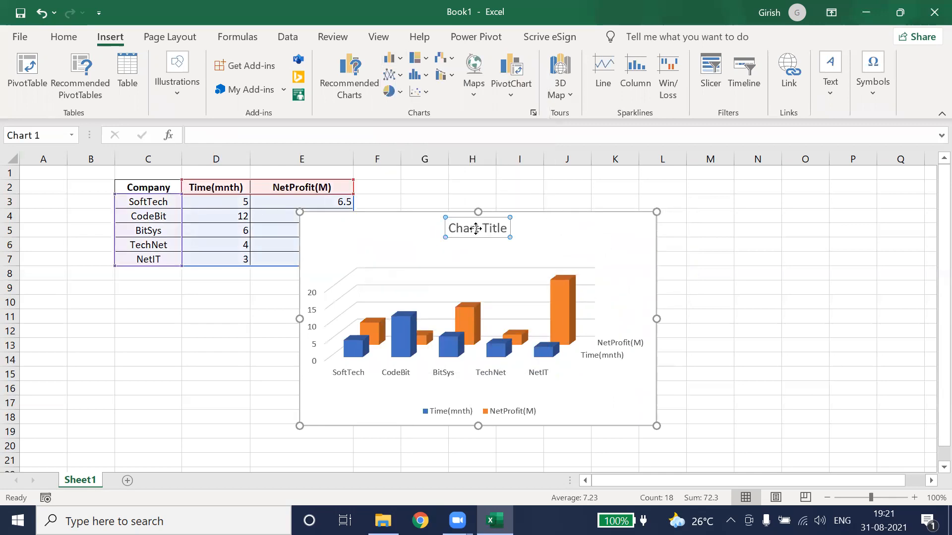
double_click(476, 228)
key("shift+Right")
key("shift+Right")
key("shift+Right")
key("shift+Right")
key("shift+Right")
key("shift+Right")
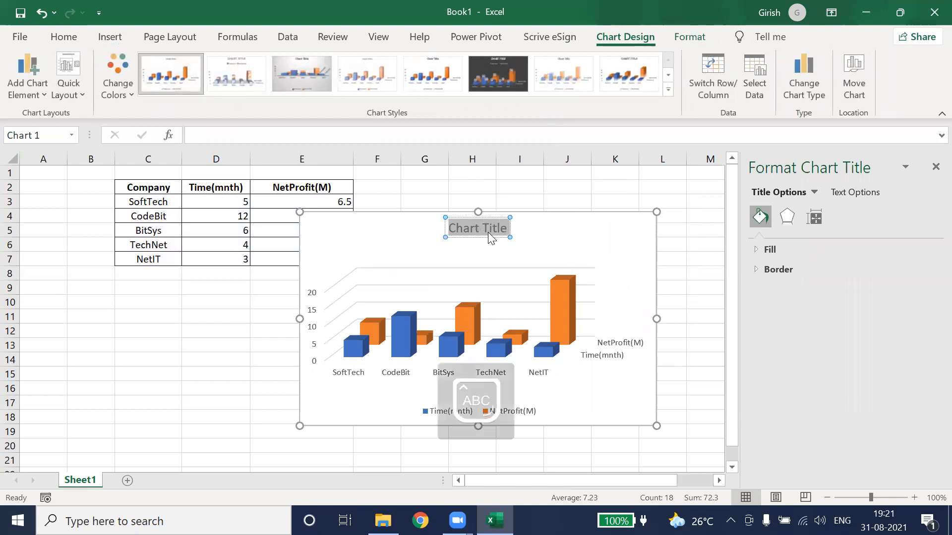
type("TurnOver")
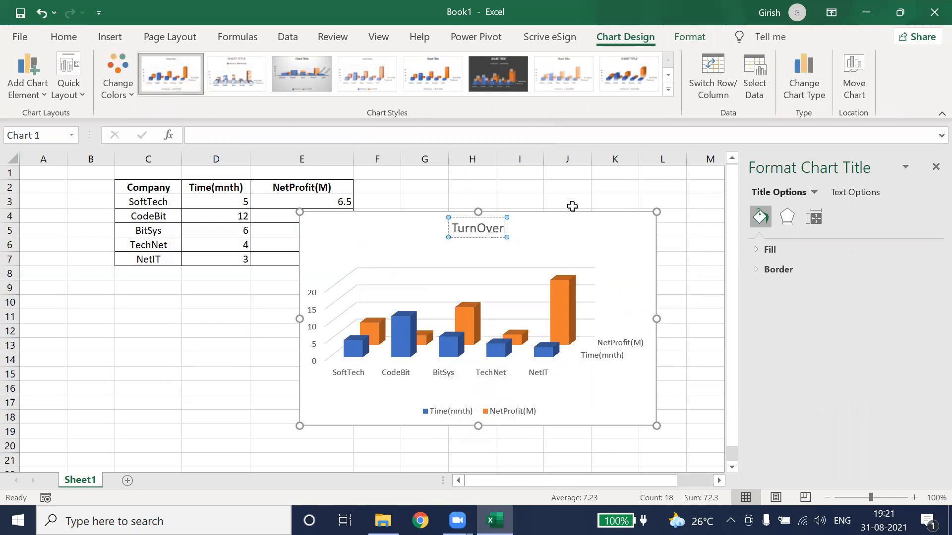
left_click(572, 206)
- Move the chart beside the table so it starts around cell F2 and no longer covers the data
left_click(608, 232)
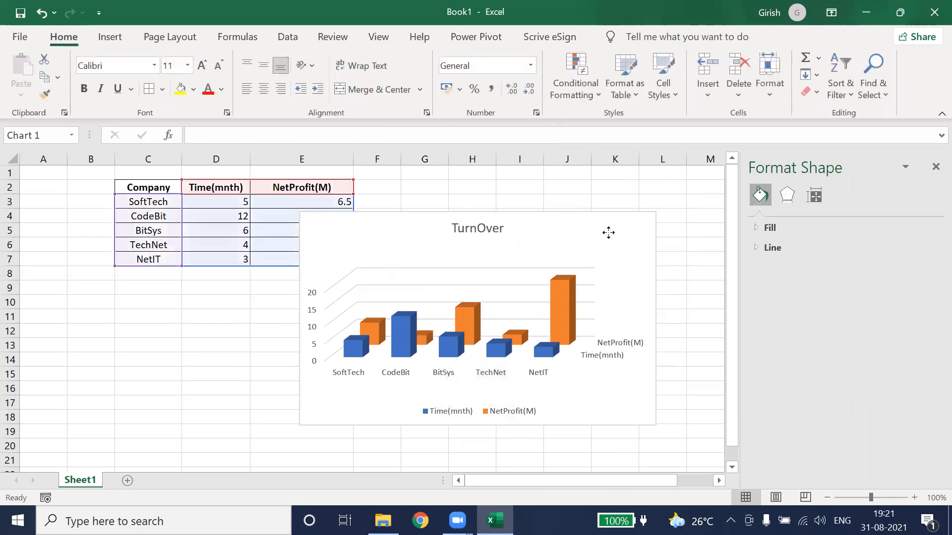
left_click_drag(608, 233, 669, 198)
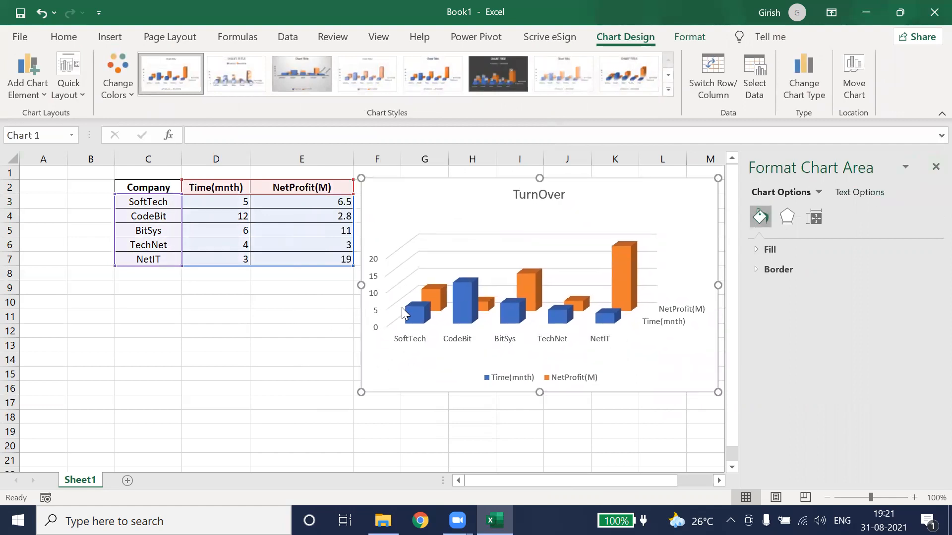
left_click(297, 337)
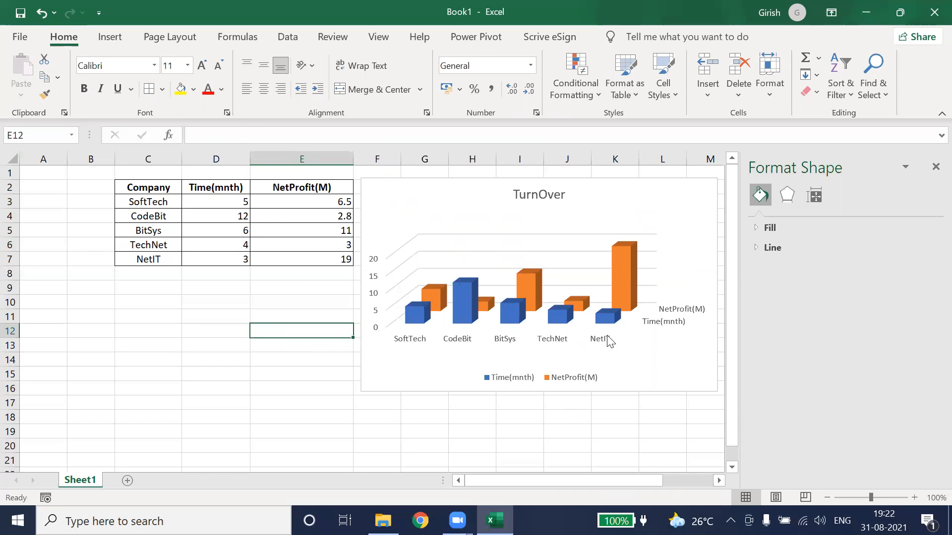
left_click(630, 277)
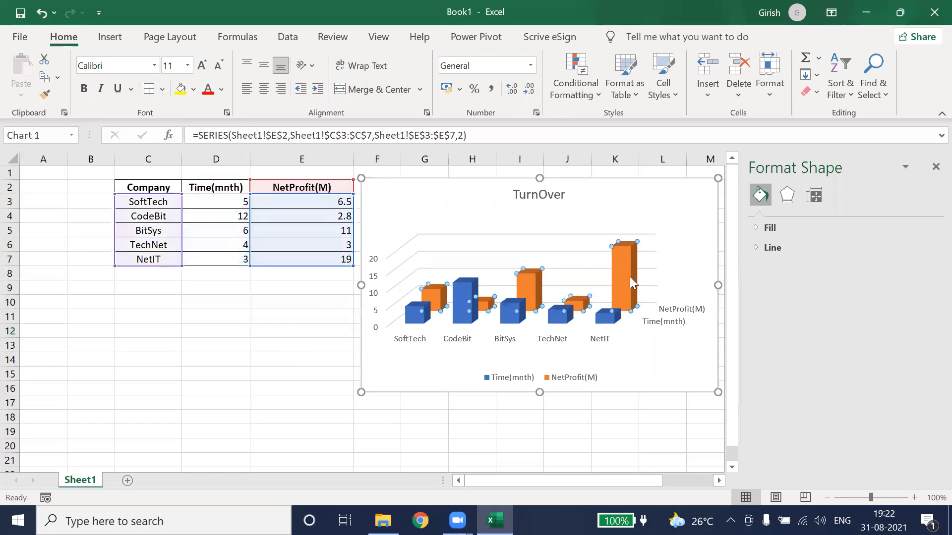
left_click(645, 353)
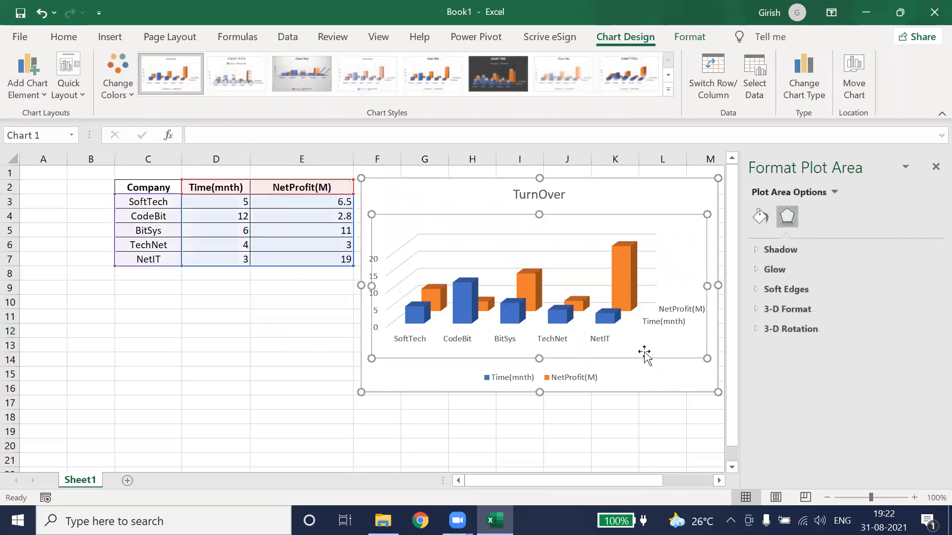
- Give the chart area a solid line border in the blue theme color
left_click(656, 385)
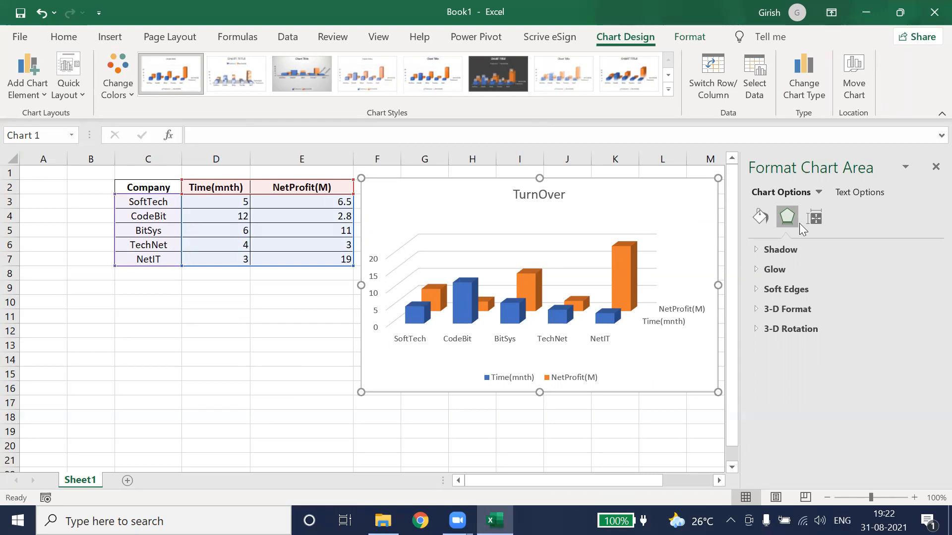
left_click(761, 218)
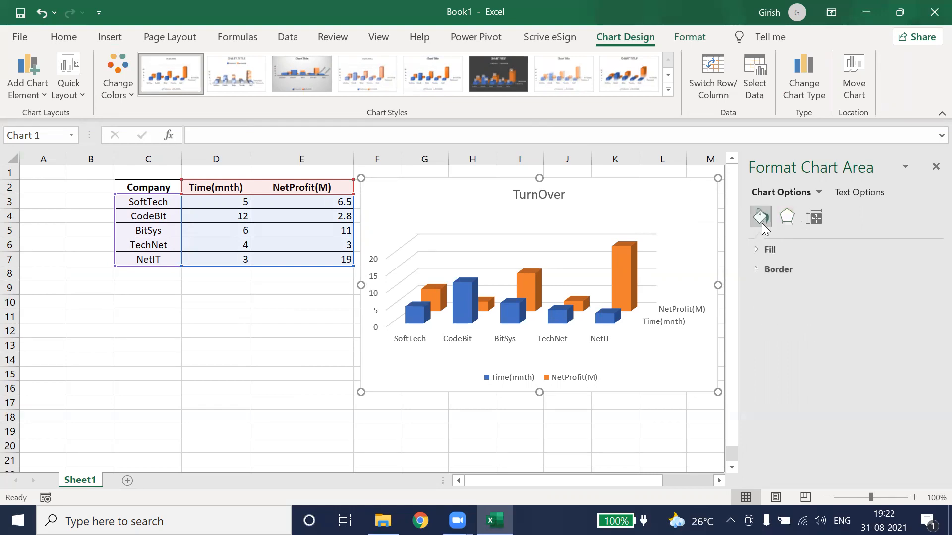
left_click(756, 270)
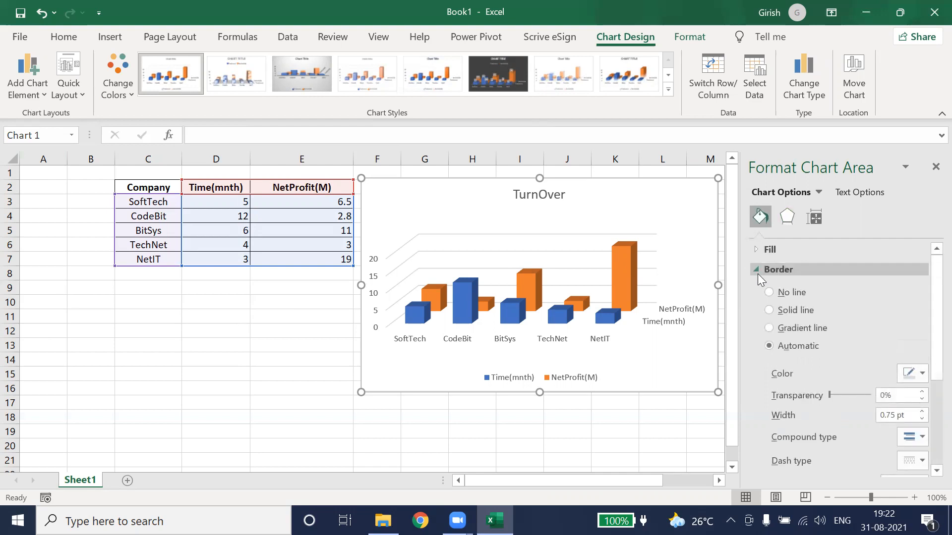
left_click(793, 311)
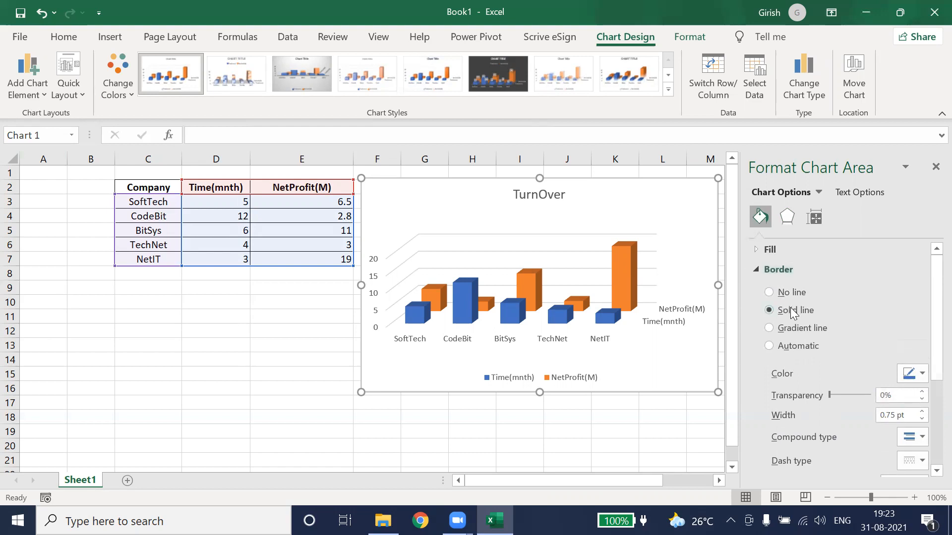
left_click(922, 377)
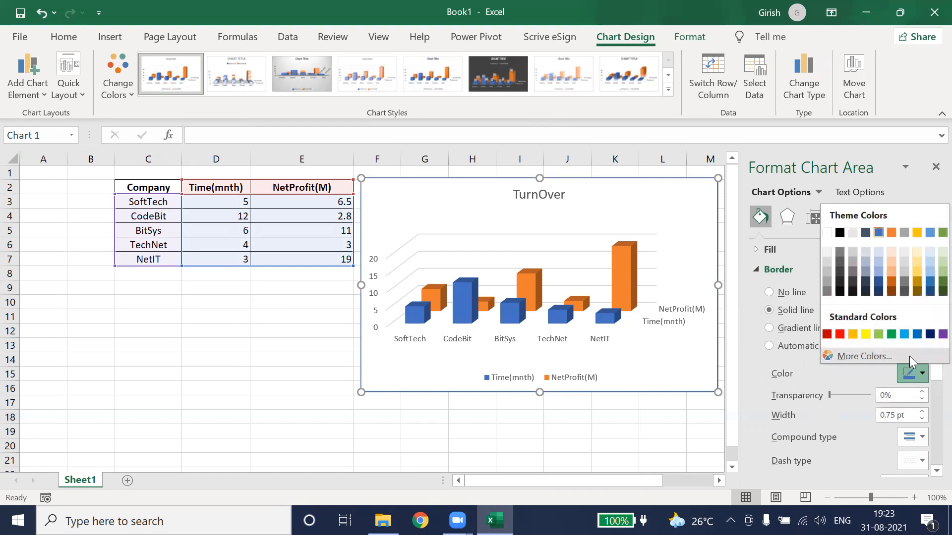
left_click(879, 233)
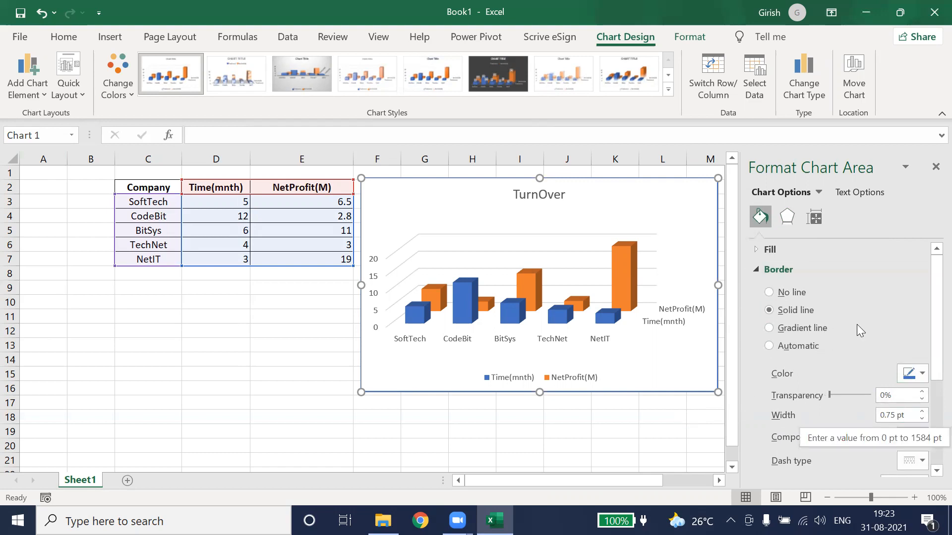
left_click(665, 419)
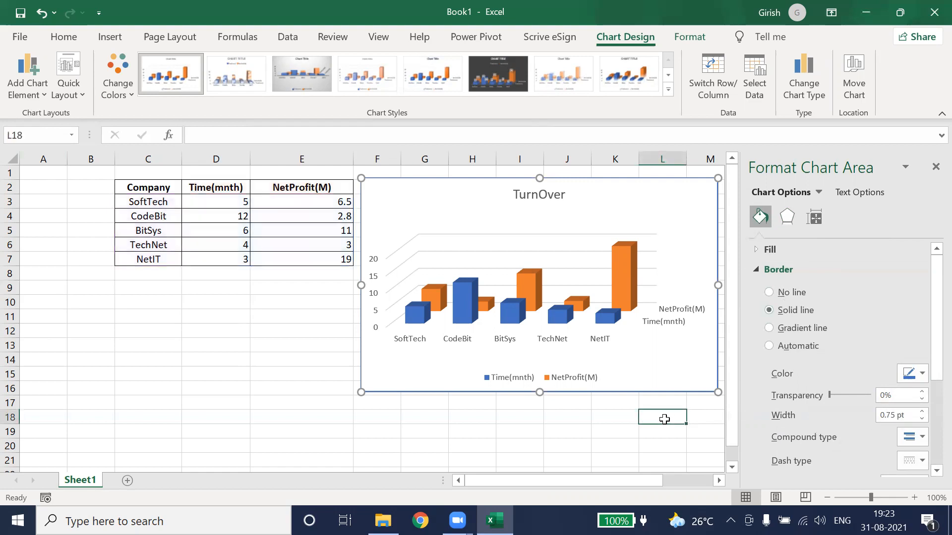
- Apply a solid fill in the lightest blue-gray theme color to the chart area
left_click(709, 231)
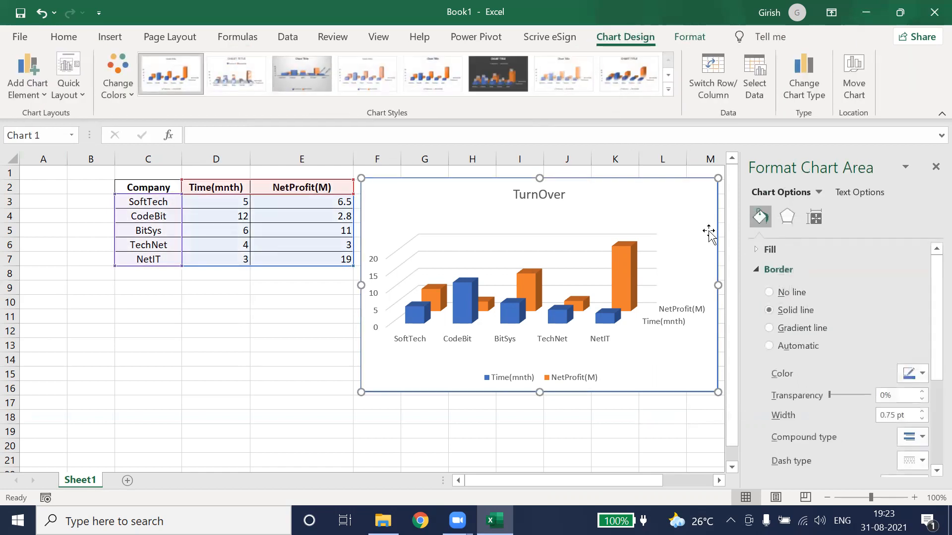
left_click(756, 250)
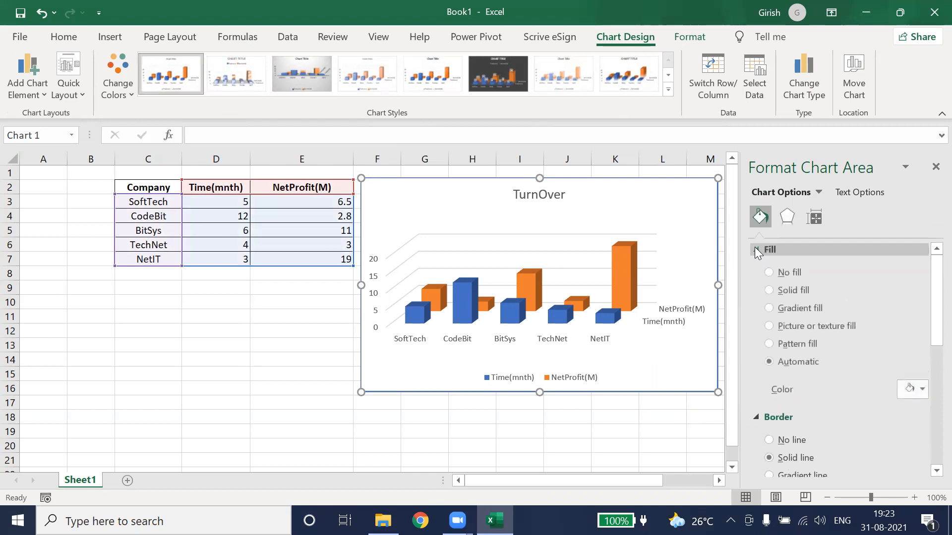
left_click(769, 290)
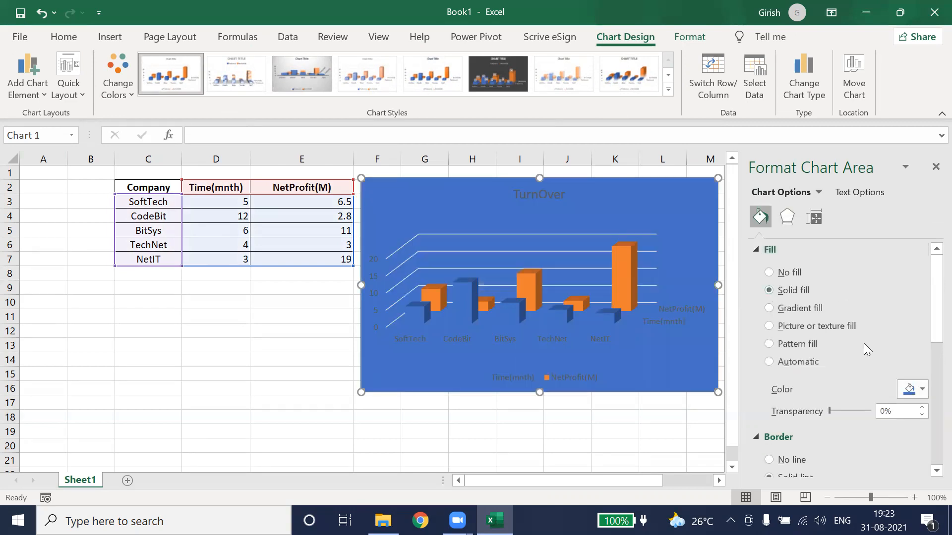
left_click(923, 390)
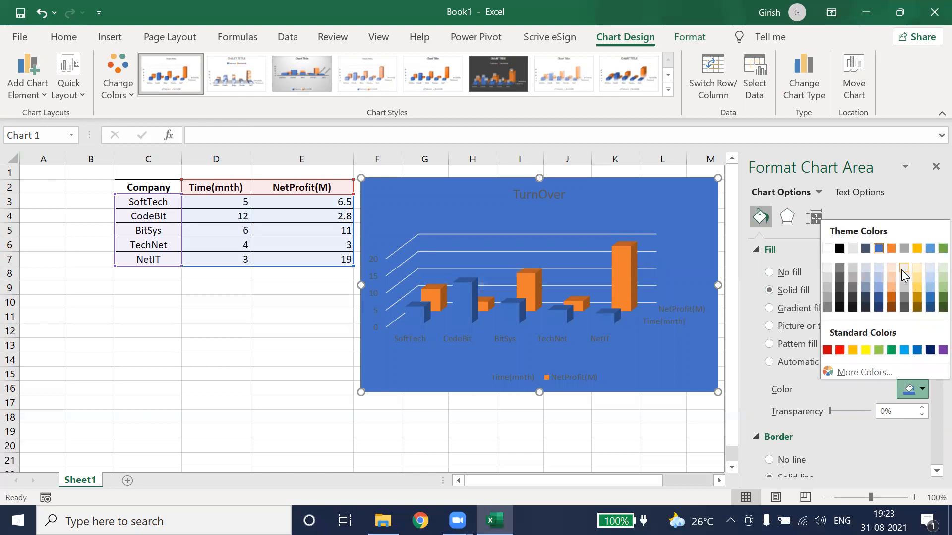
left_click(870, 268)
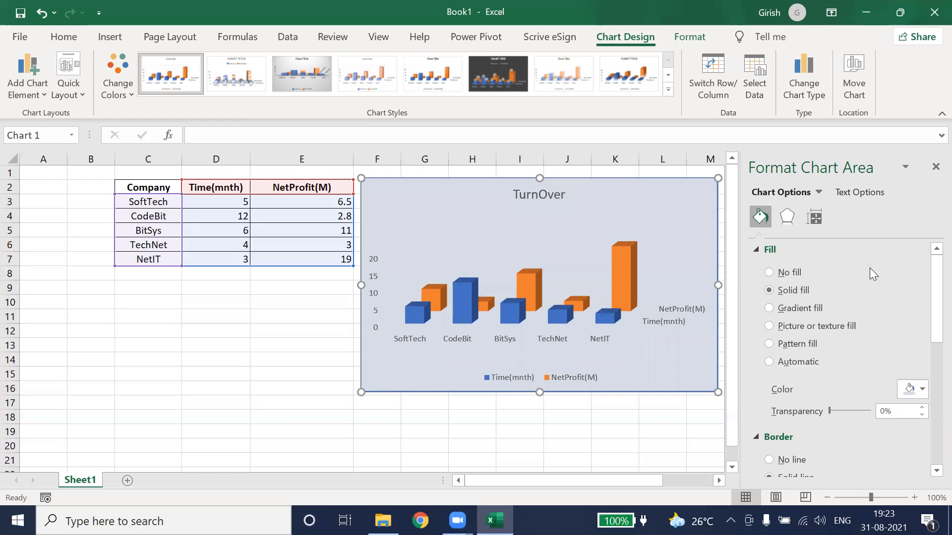
- Change the chart area's solid fill to the lightest gray shade in the white theme color column
left_click(923, 391)
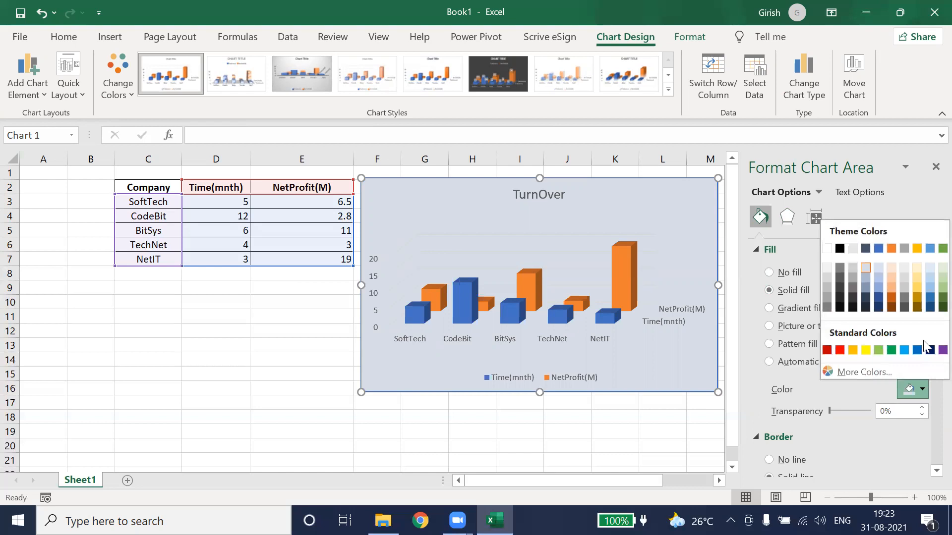
left_click(827, 268)
left_click(590, 423)
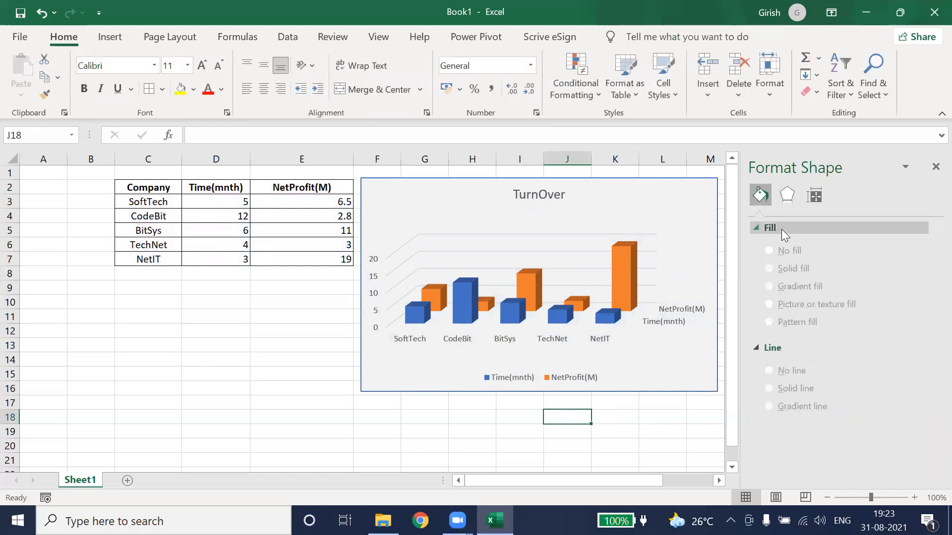
- Turn on rounded corners for the chart area's border
left_click(644, 204)
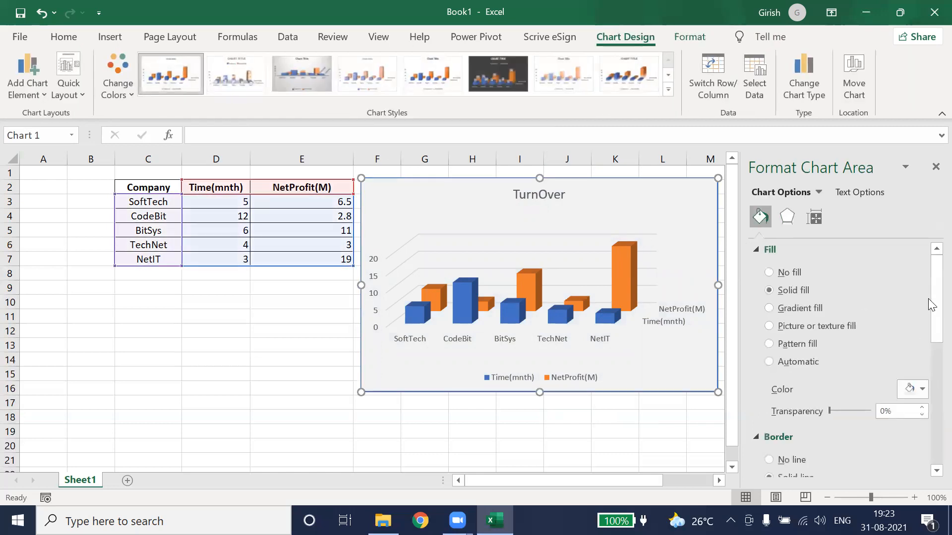
scroll(930, 310, "down", 1)
left_click_drag(929, 305, 928, 494)
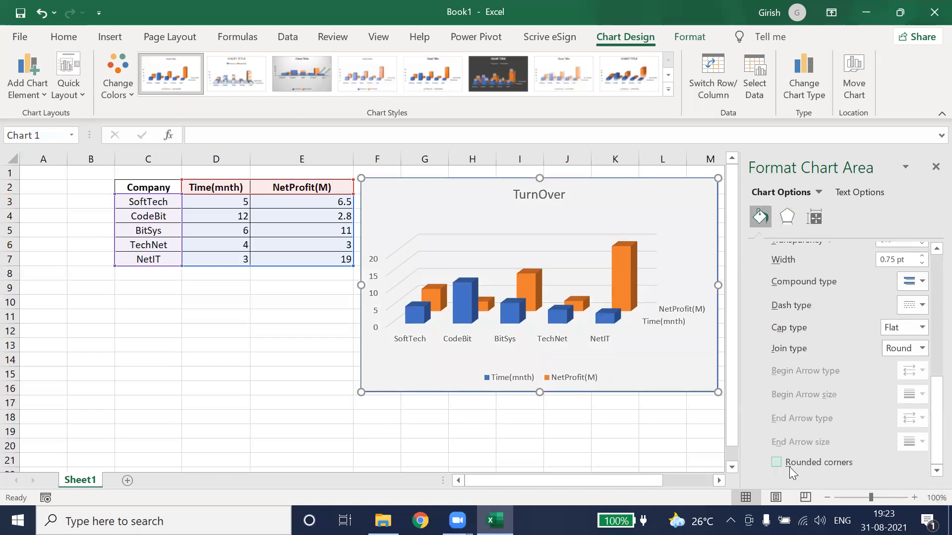
left_click(777, 465)
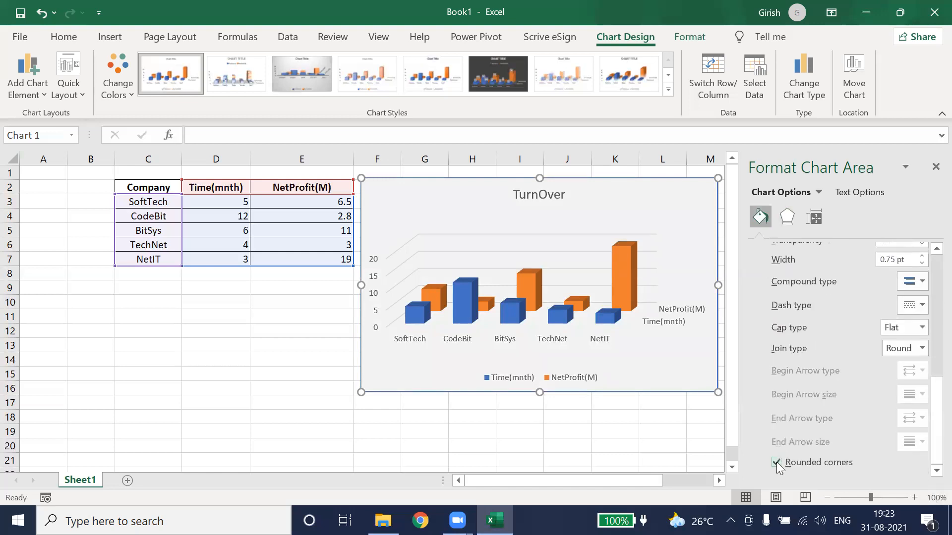
left_click(538, 444)
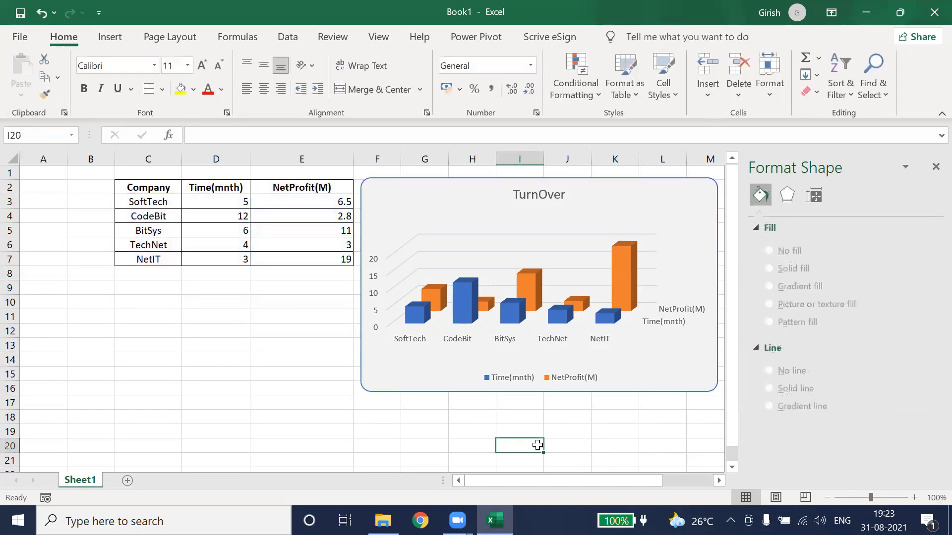
- Try the 18 pt blue glow preset on the chart area, and set it back to No Glow
left_click(663, 201)
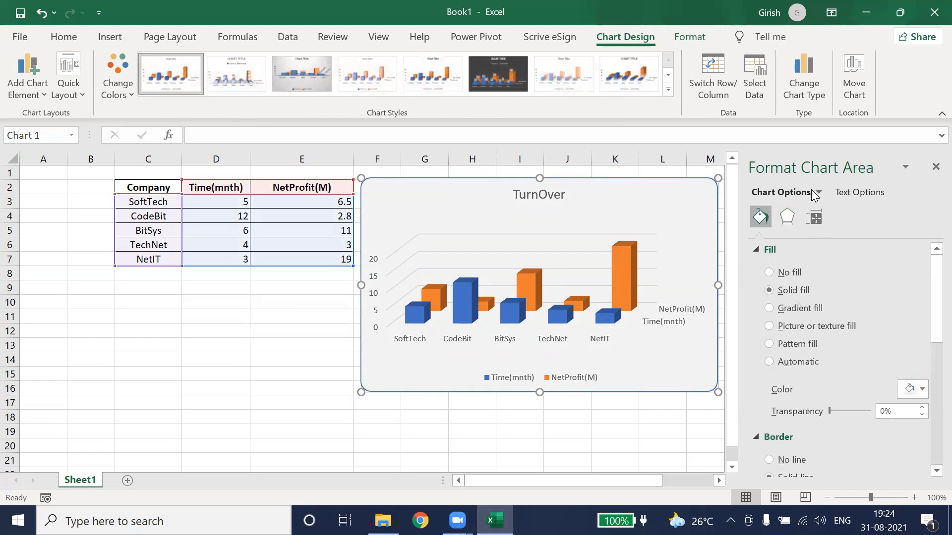
left_click(788, 216)
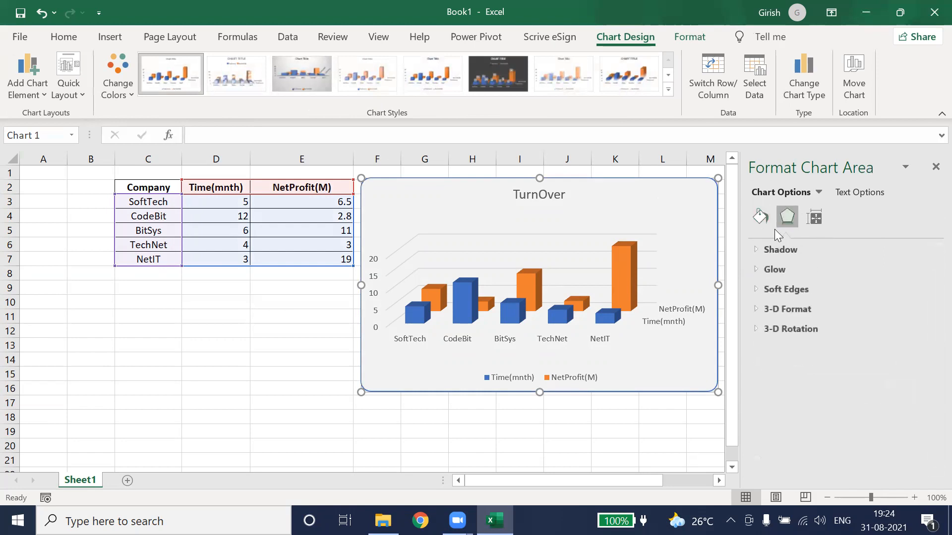
left_click(756, 269)
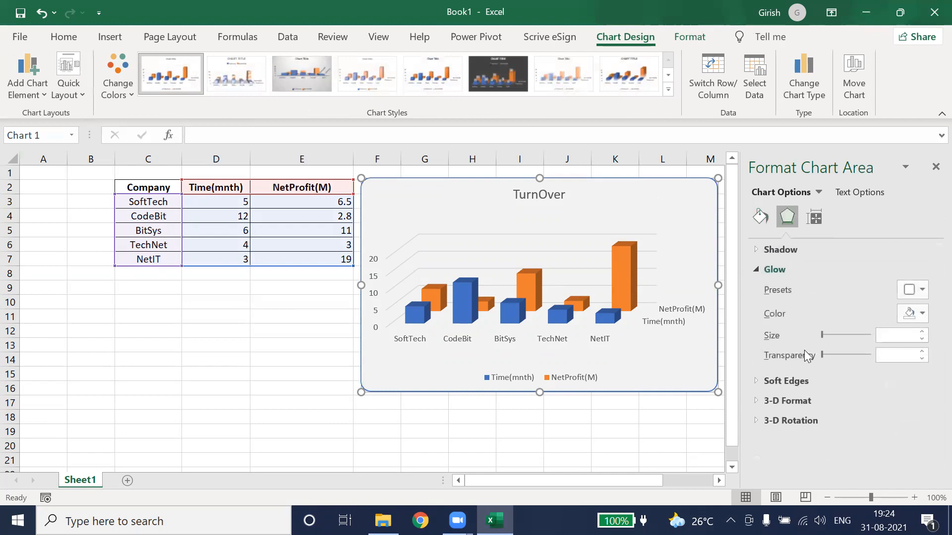
left_click(923, 290)
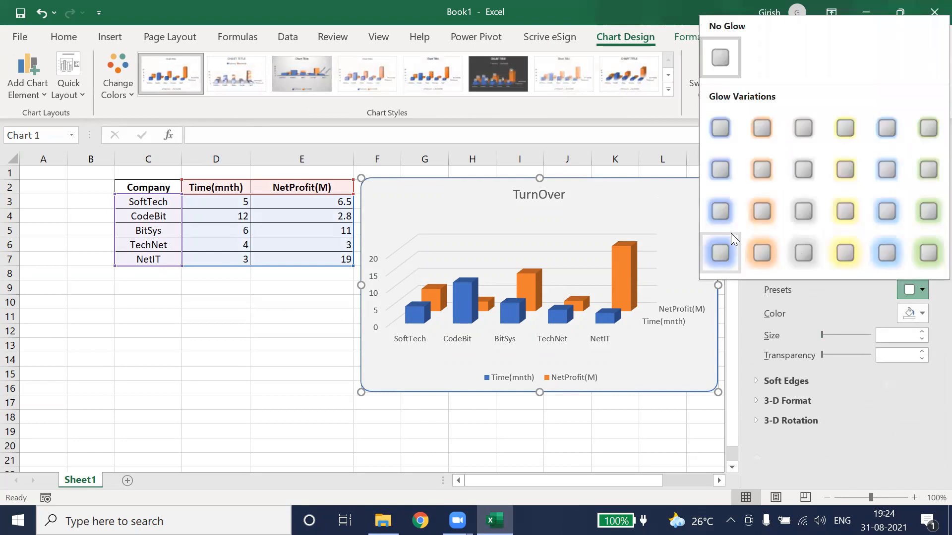
left_click(730, 246)
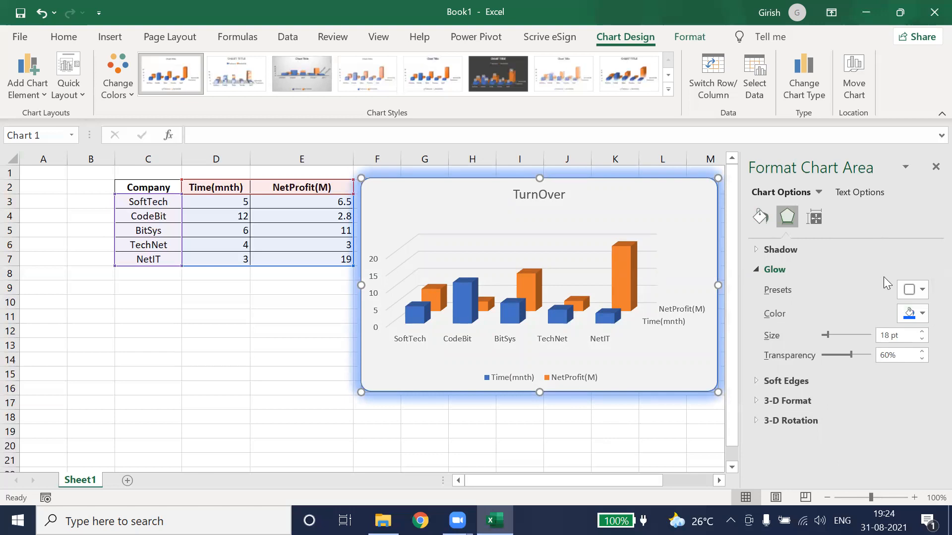
left_click(923, 289)
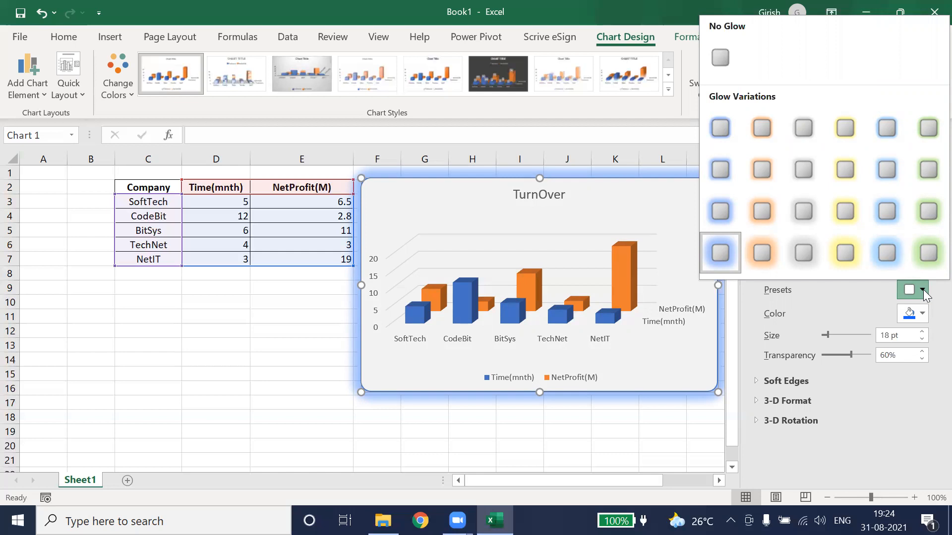
left_click(730, 70)
- Try the blue theme color and a light gray one as the chart area's glow color
left_click(922, 316)
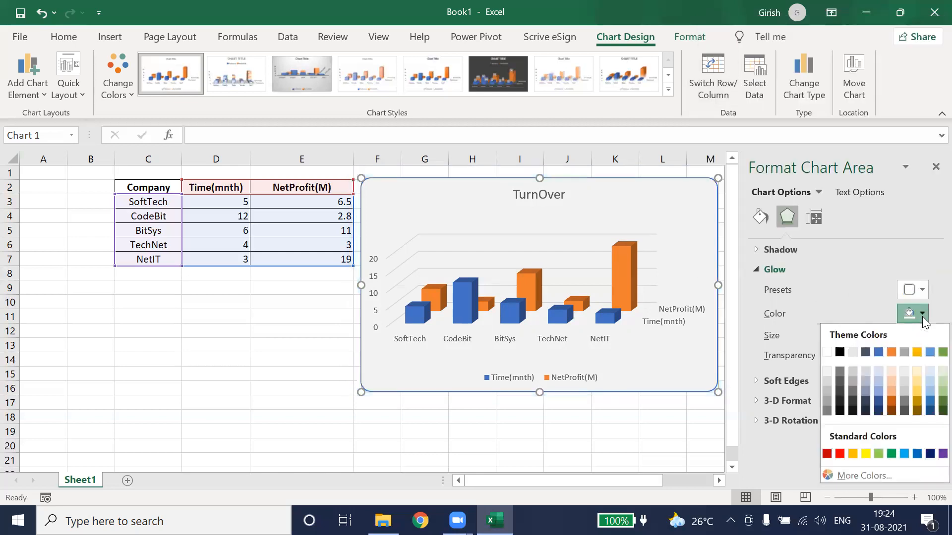
left_click(878, 351)
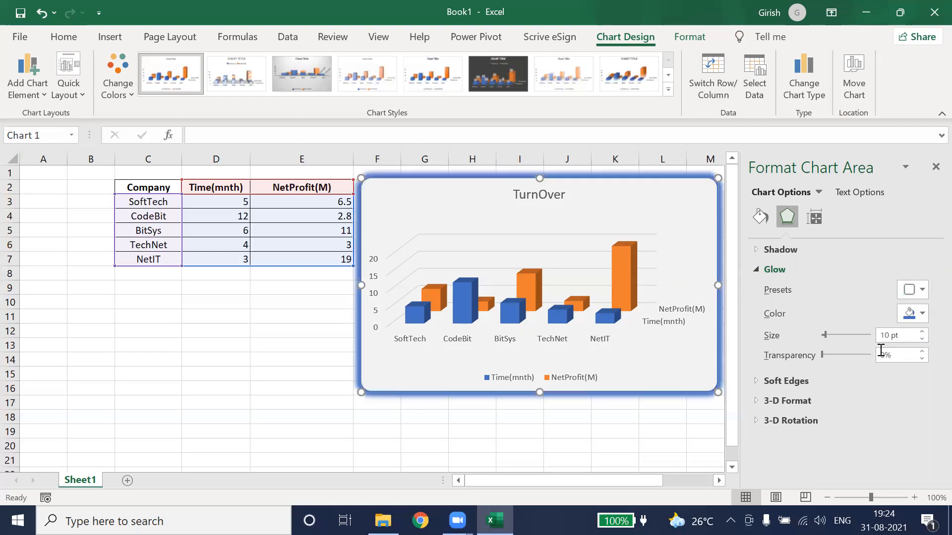
left_click(918, 313)
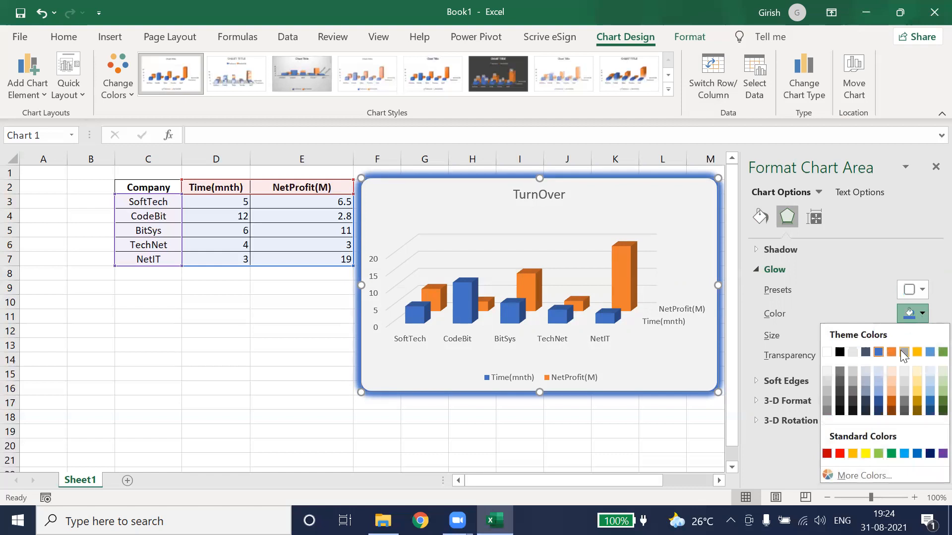
left_click(904, 374)
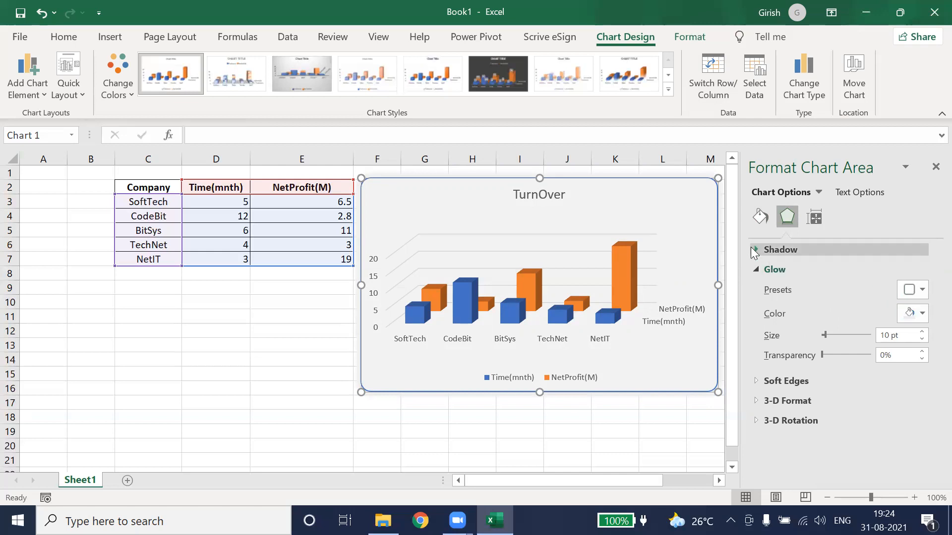
- Apply the 8 pt blue glow preset to the chart area and close the formatting settings
left_click(923, 291)
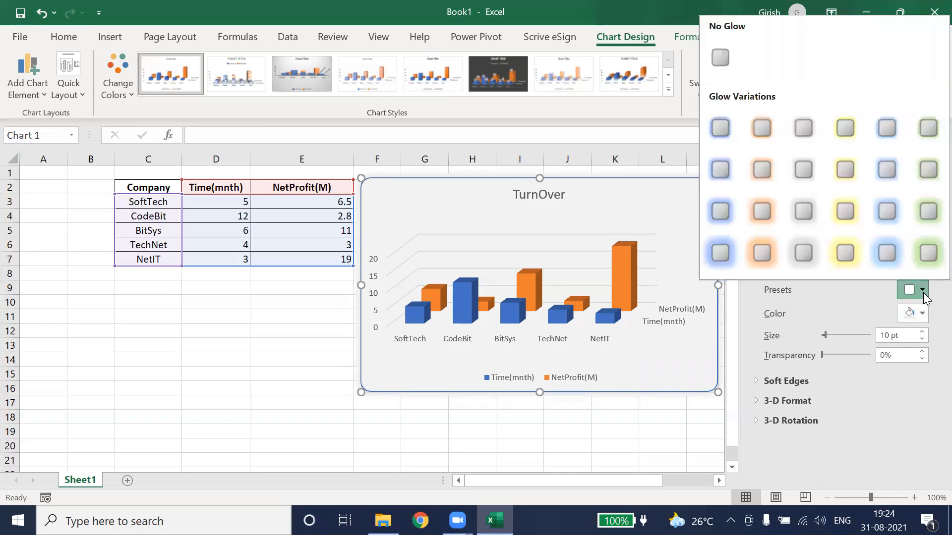
left_click(721, 170)
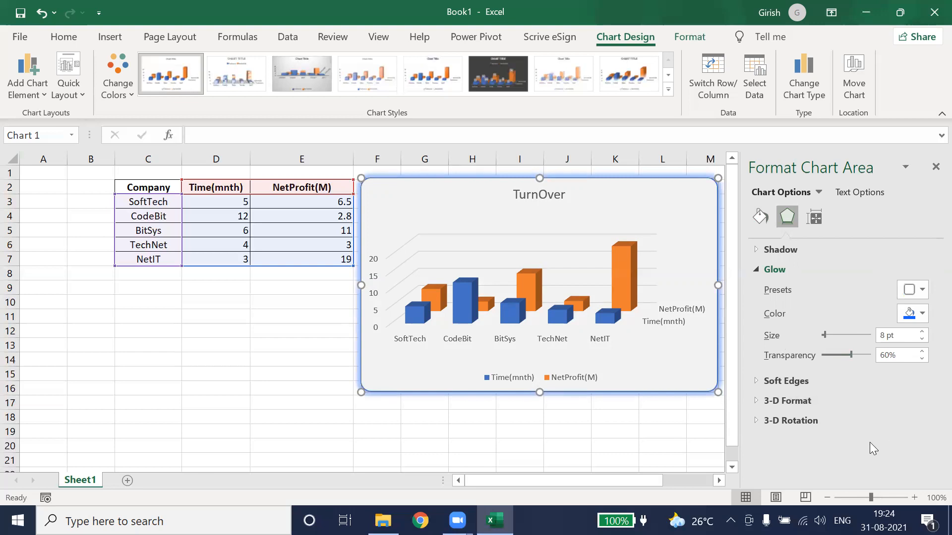
left_click(757, 378)
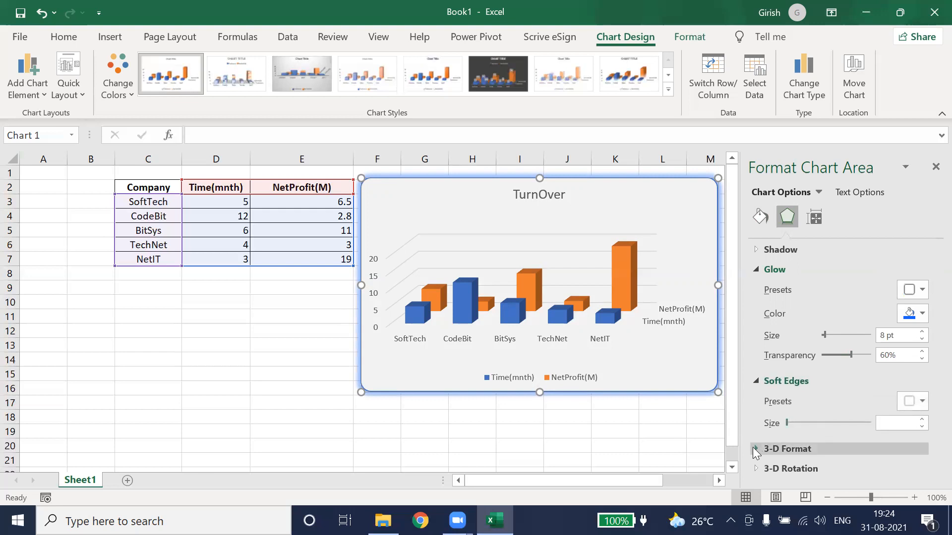
left_click(935, 166)
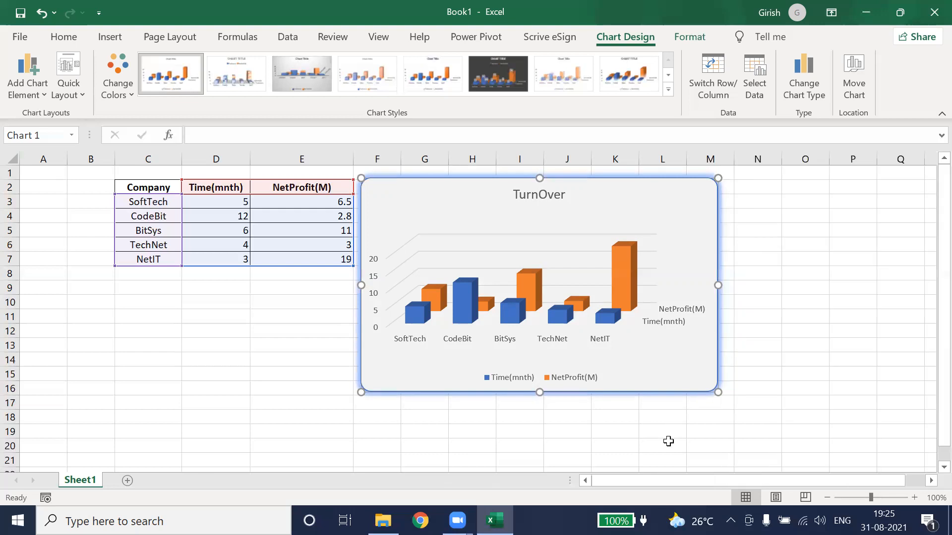
- Move the chart slightly away from the table to leave a gap for its glow, and deselect it
left_click(667, 443)
left_click_drag(678, 185, 695, 183)
left_click(809, 309)
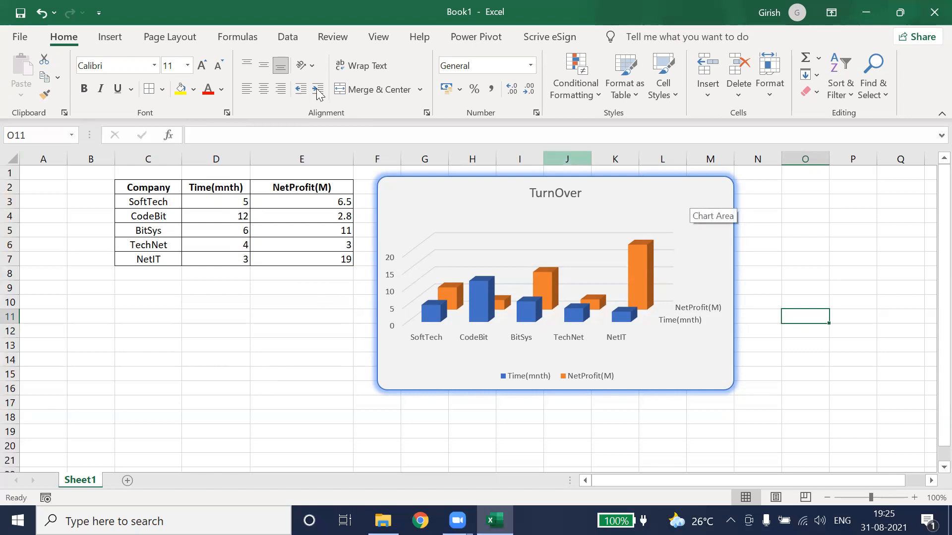
left_click(106, 39)
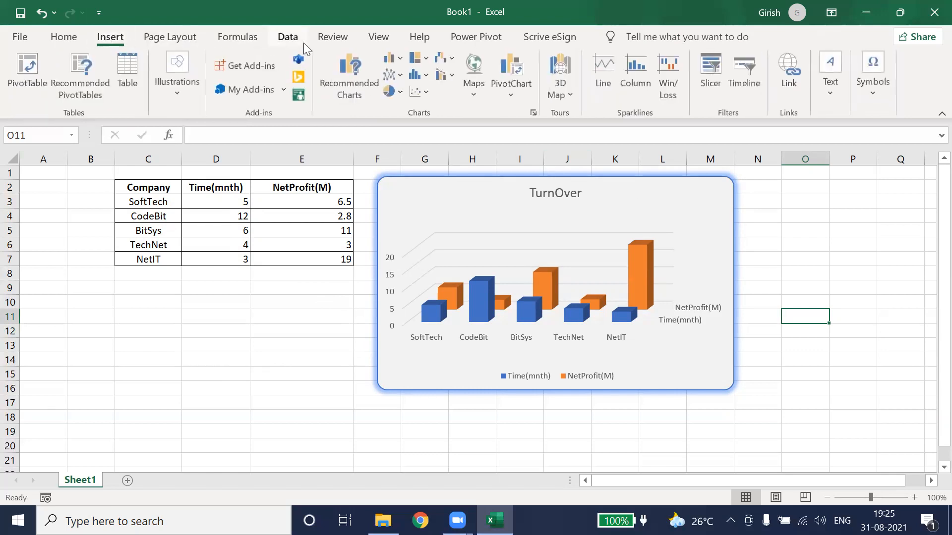
left_click(400, 59)
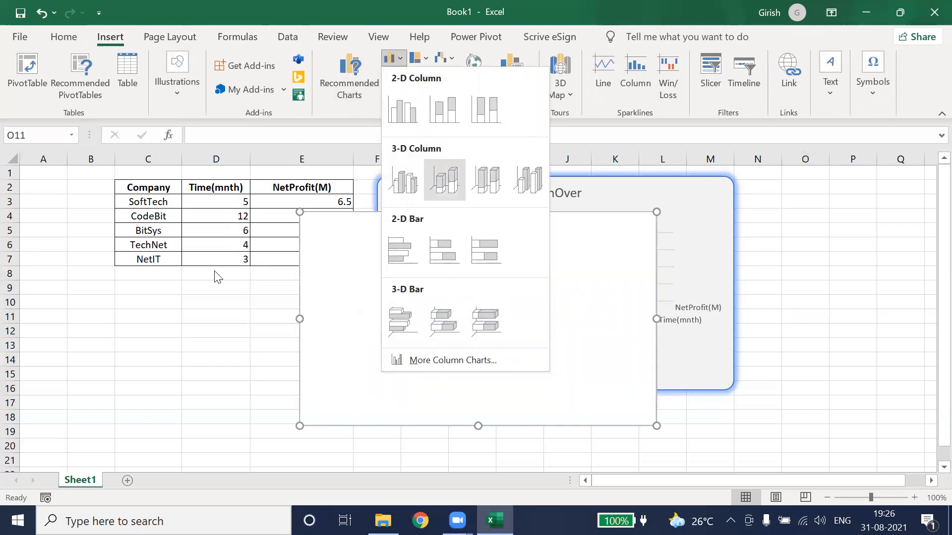
left_click(182, 354)
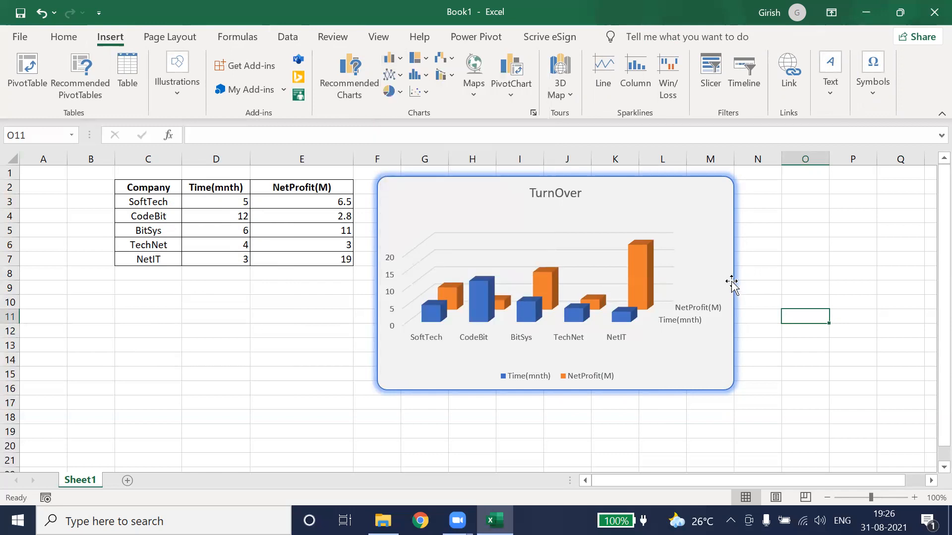
left_click(793, 250)
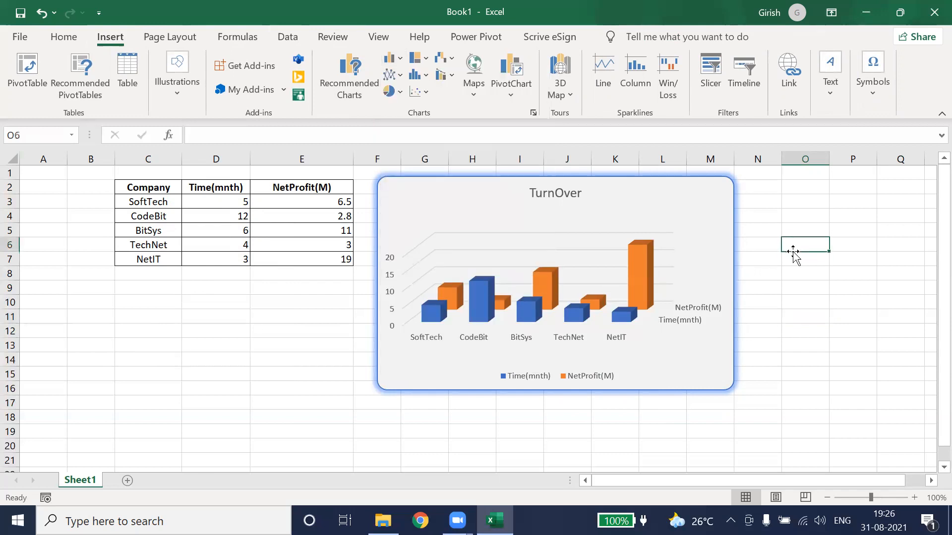